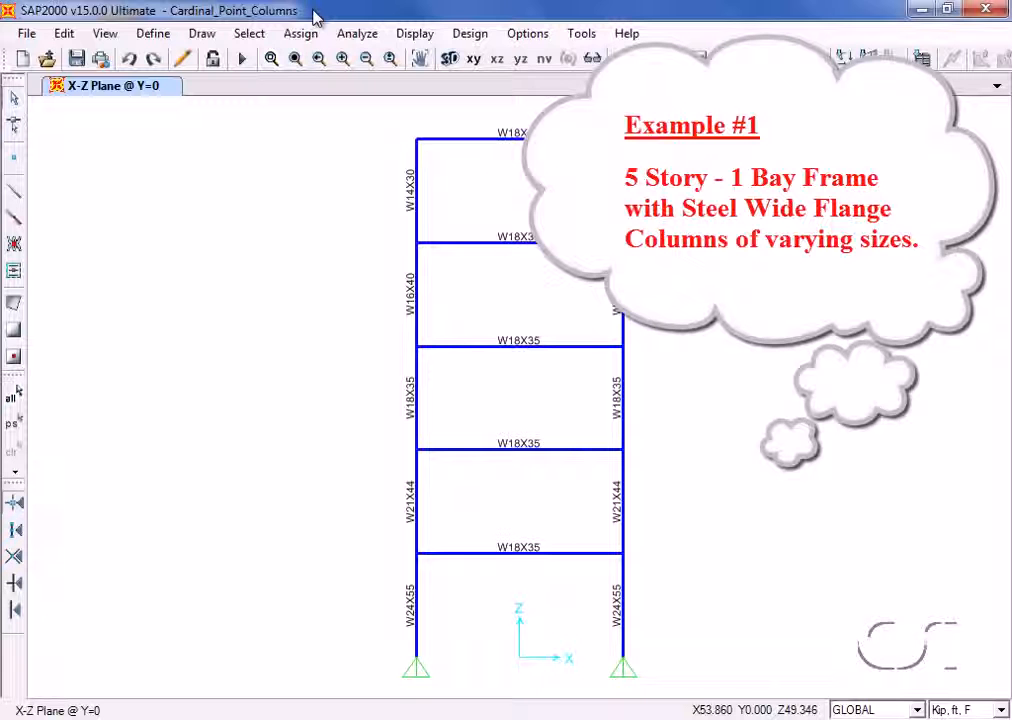
# Examine the section sizes assigned to the frame's columns from the top story down to the base.
pyautogui.click(272, 60)
pyautogui.moveTo(364, 102); pyautogui.dragTo(463, 414)
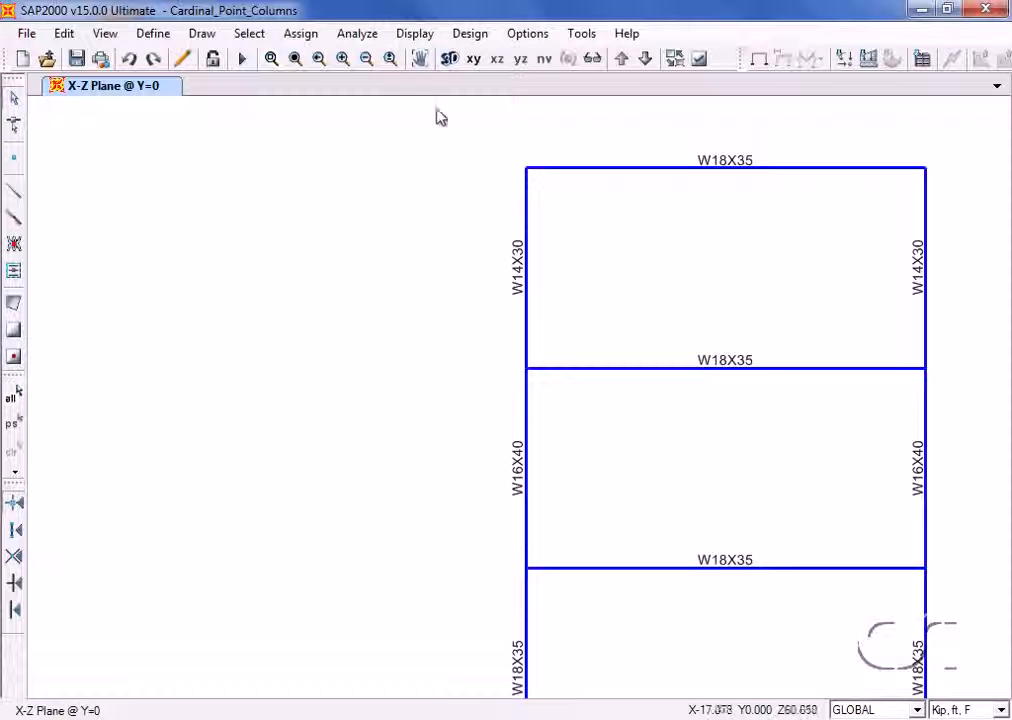
pyautogui.click(420, 58)
pyautogui.moveTo(730, 600); pyautogui.dragTo(630, 156)
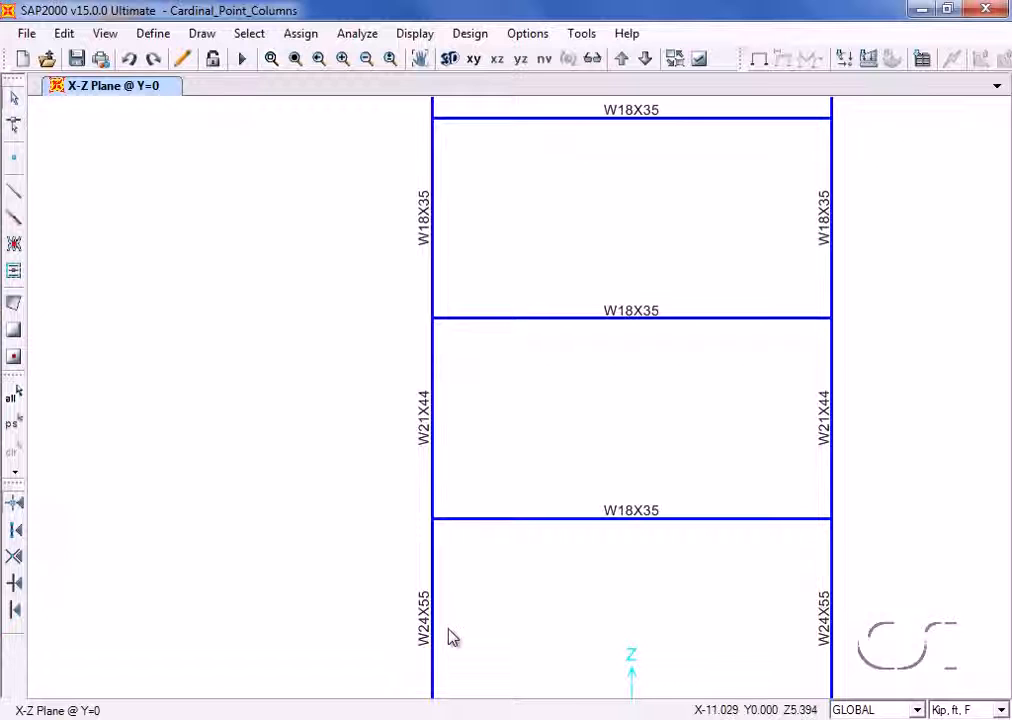
pyautogui.click(296, 60)
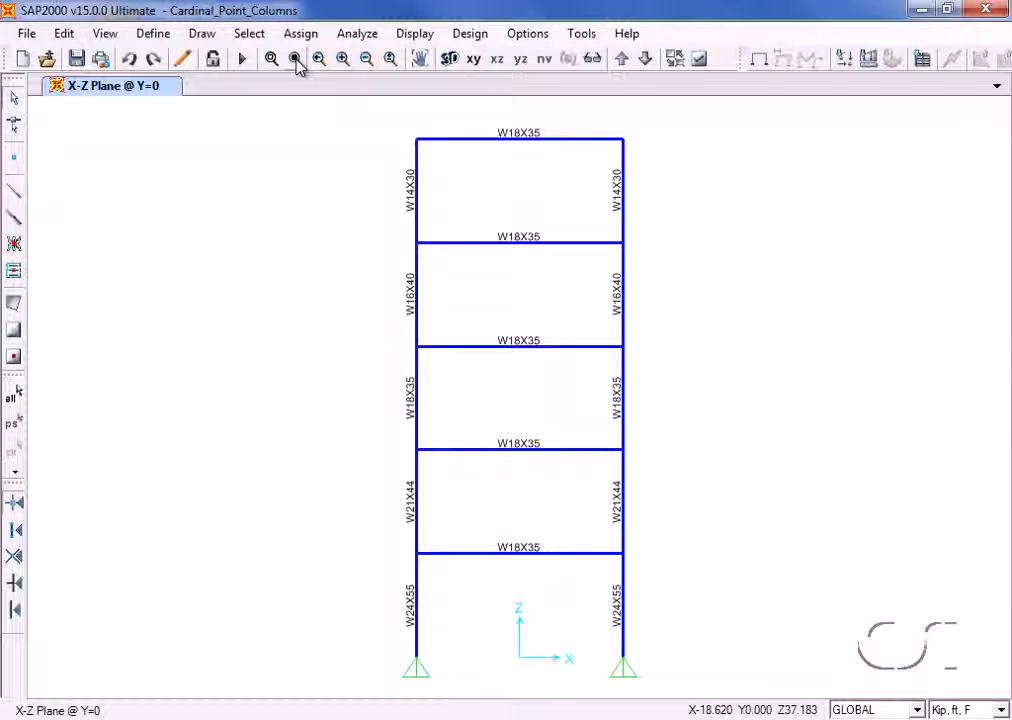
# Hide the frame section labels and turn on the extruded view of the members.
pyautogui.click(699, 59)
pyautogui.click(350, 272)
pyautogui.click(489, 274)
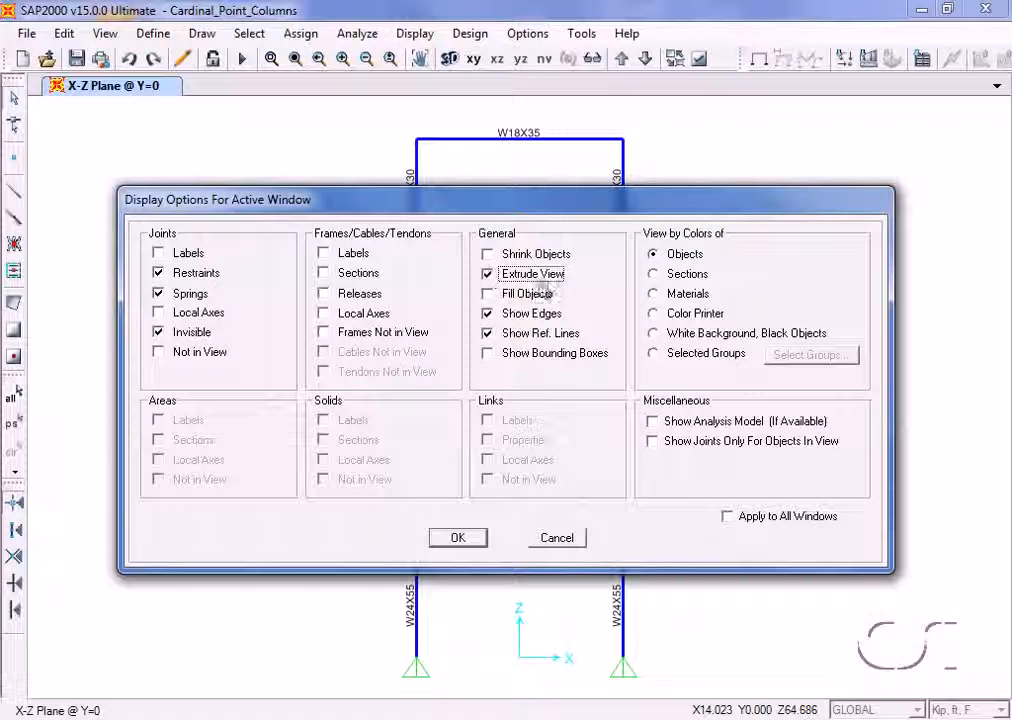
pyautogui.click(462, 539)
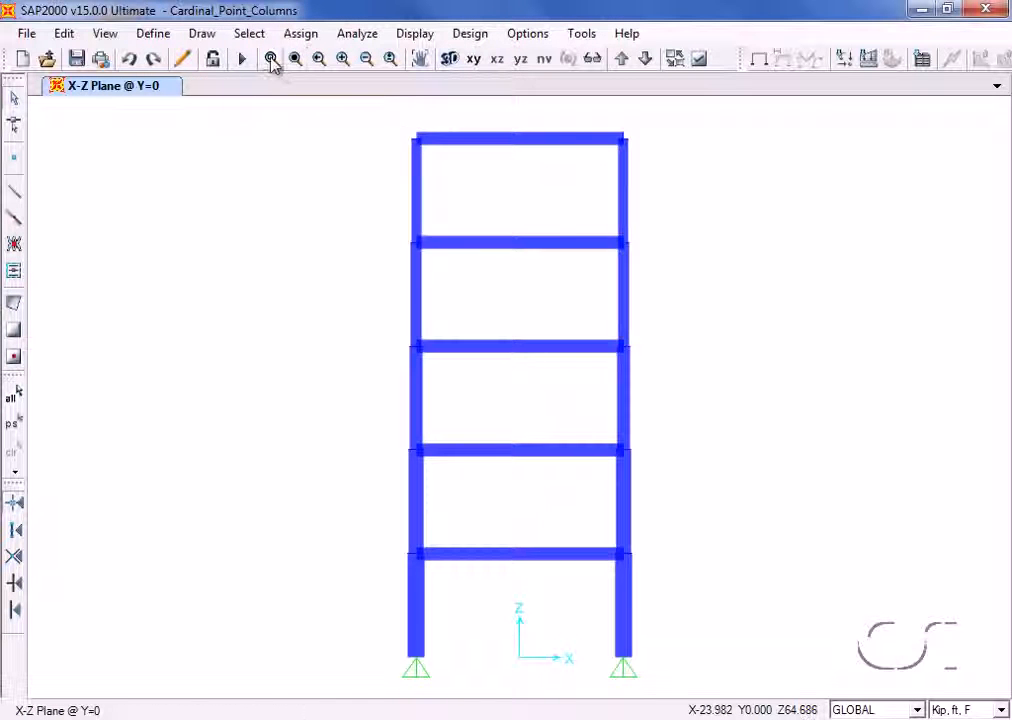
# Examine how the differently sized columns line up at the fourth-floor beam joint on the frame's left column line.
pyautogui.click(271, 60)
pyautogui.moveTo(393, 215); pyautogui.dragTo(456, 287)
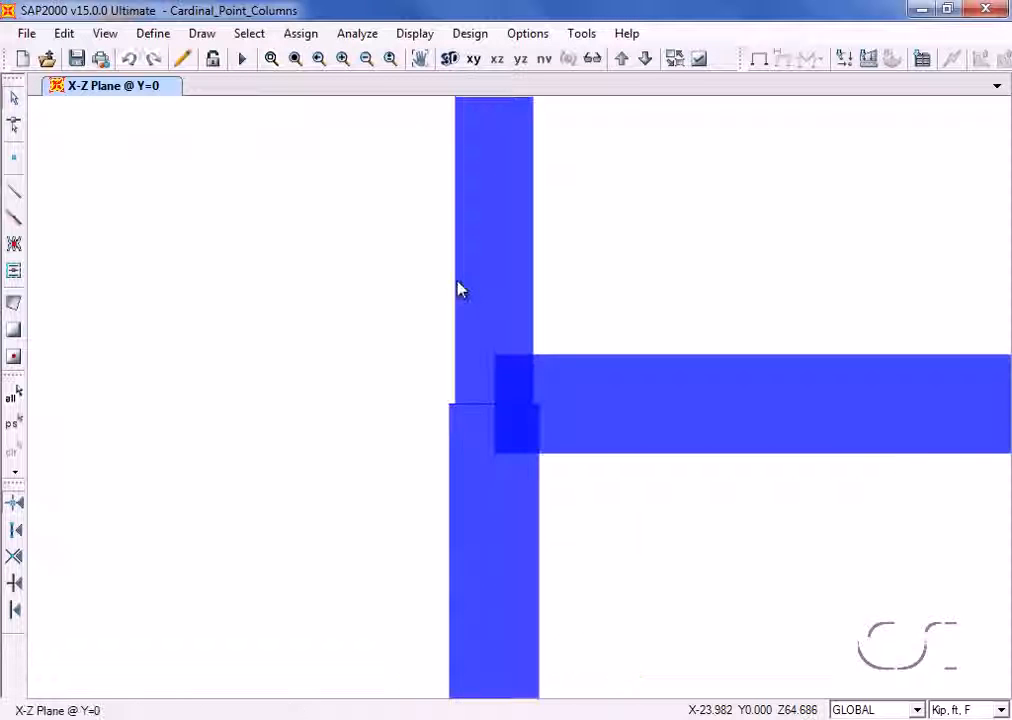
pyautogui.click(494, 241)
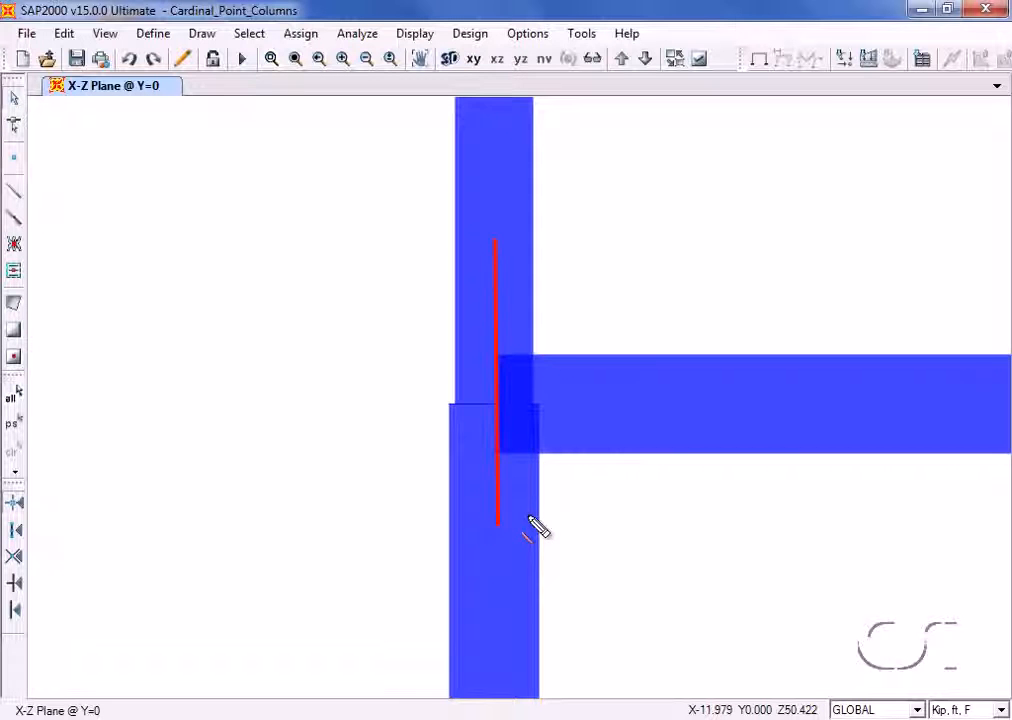
pyautogui.press('Escape')
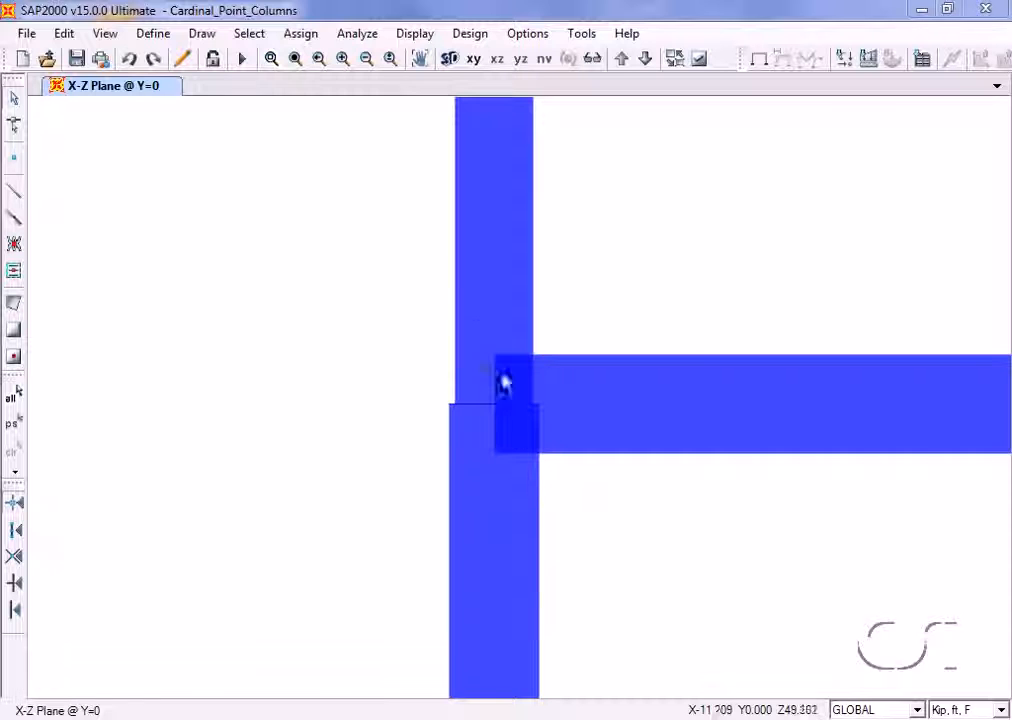
pyautogui.click(298, 57)
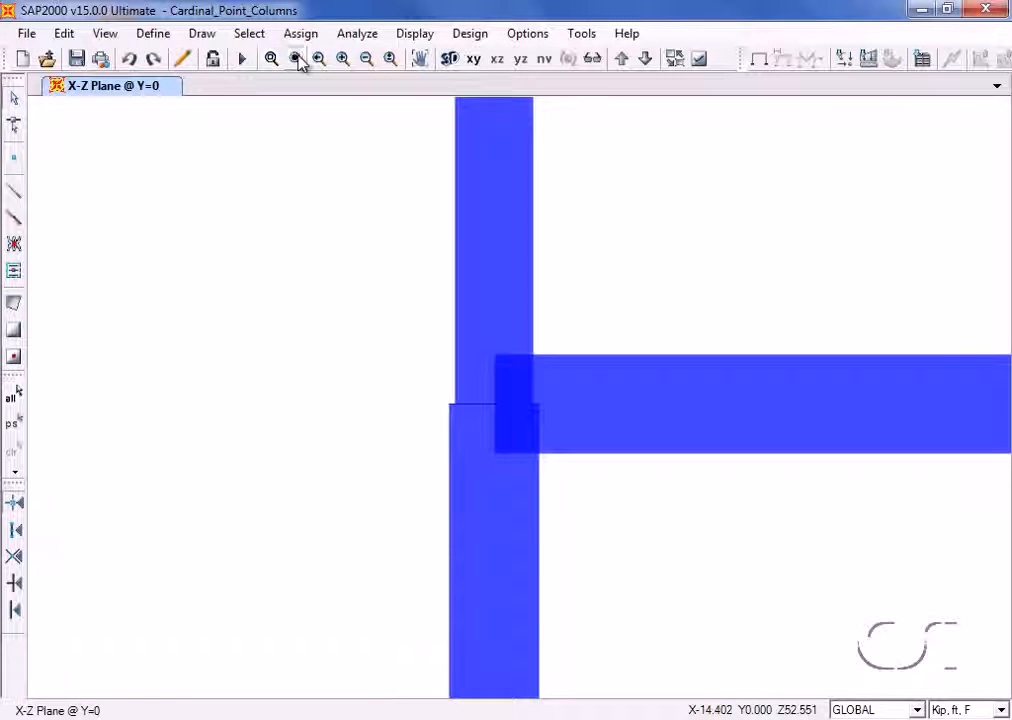
pyautogui.click(298, 57)
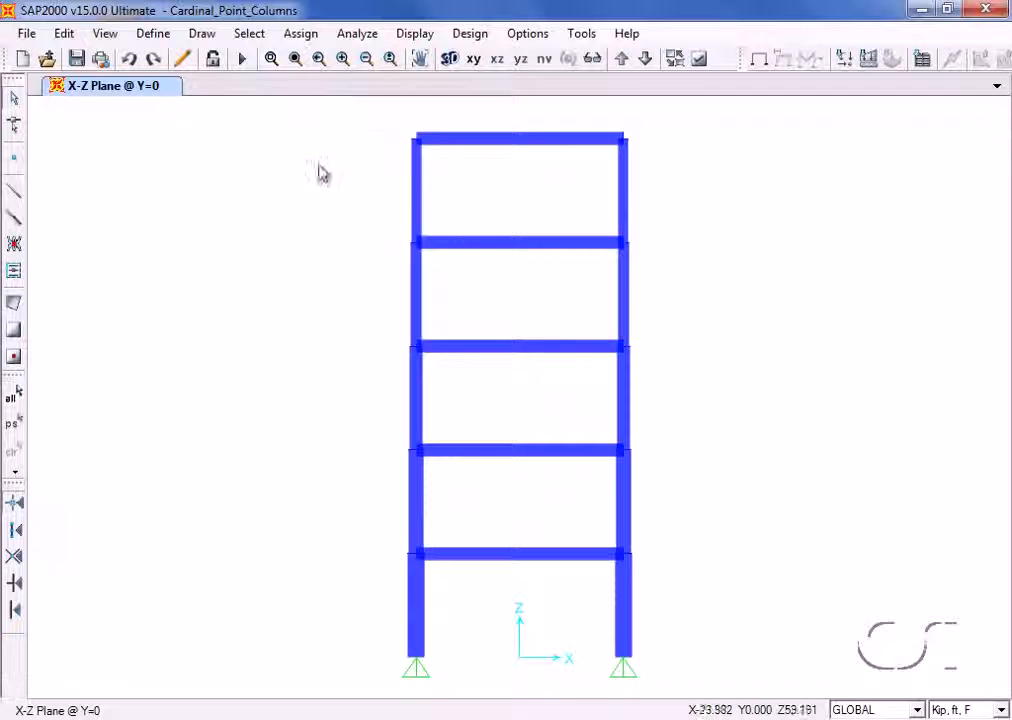
pyautogui.click(368, 416)
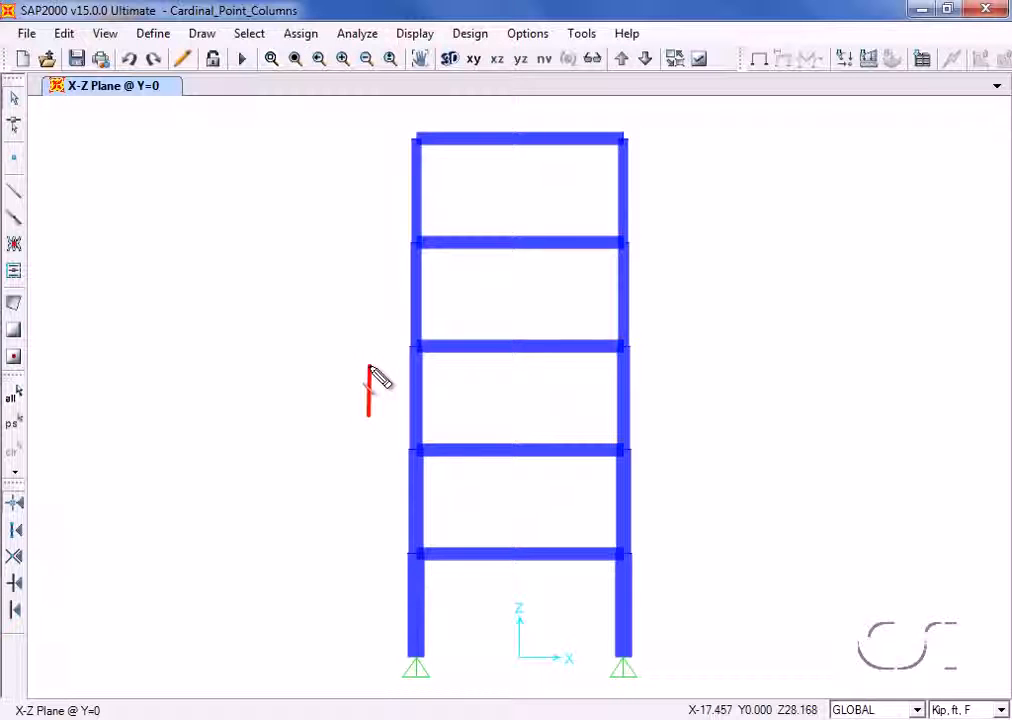
pyautogui.click(368, 367)
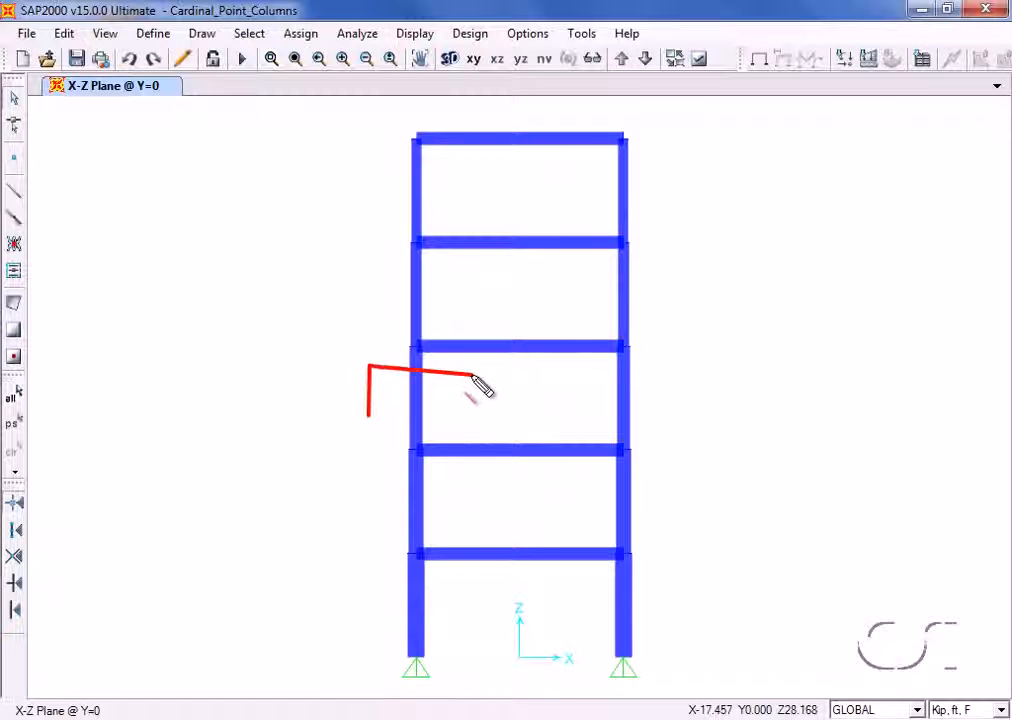
pyautogui.click(475, 369)
pyautogui.doubleClick(473, 418)
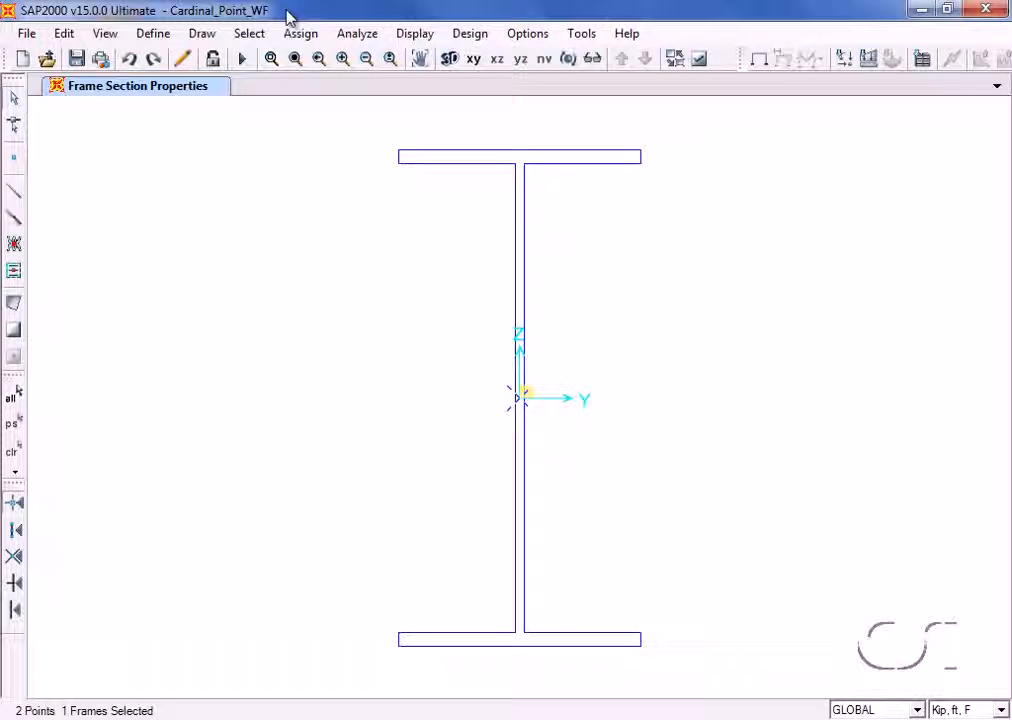
# In the Cardinal_Point_WF model, open the frame insertion point settings for the selected wide-flange member and review the cardinal point options.
pyautogui.click(300, 34)
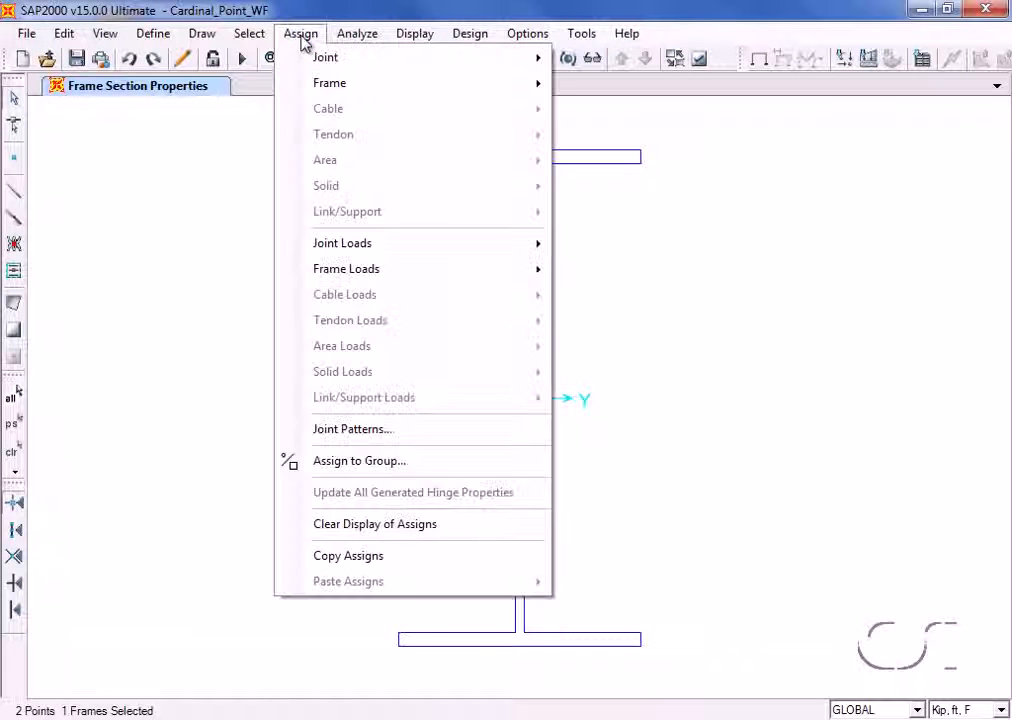
pyautogui.moveTo(311, 82)
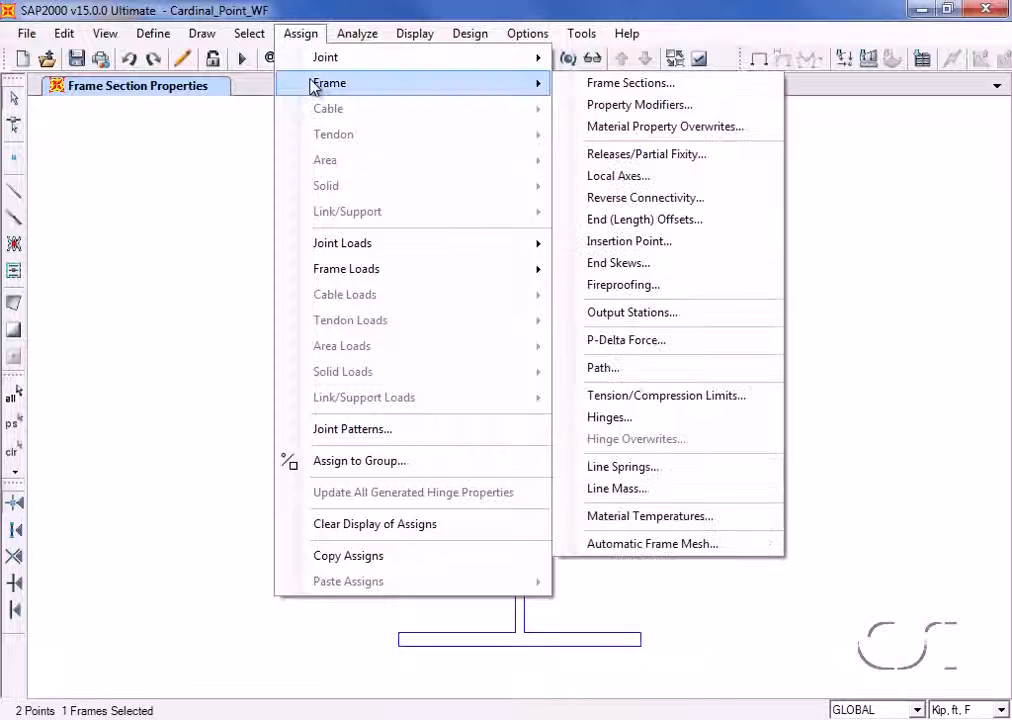
pyautogui.click(721, 244)
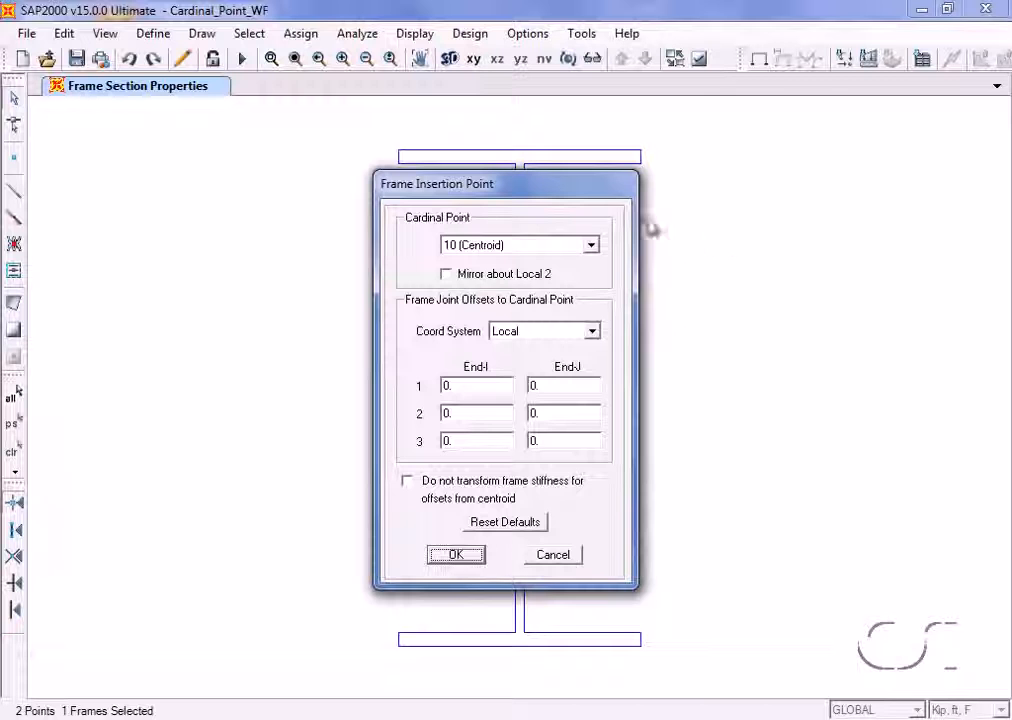
pyautogui.moveTo(597, 193); pyautogui.dragTo(281, 219)
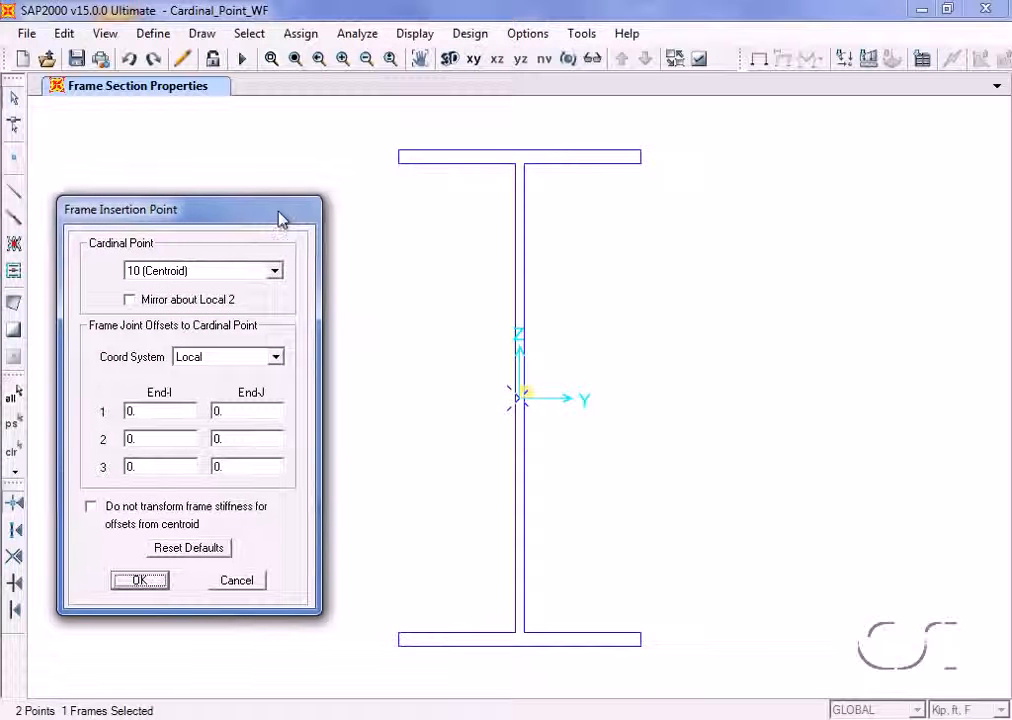
pyautogui.click(275, 271)
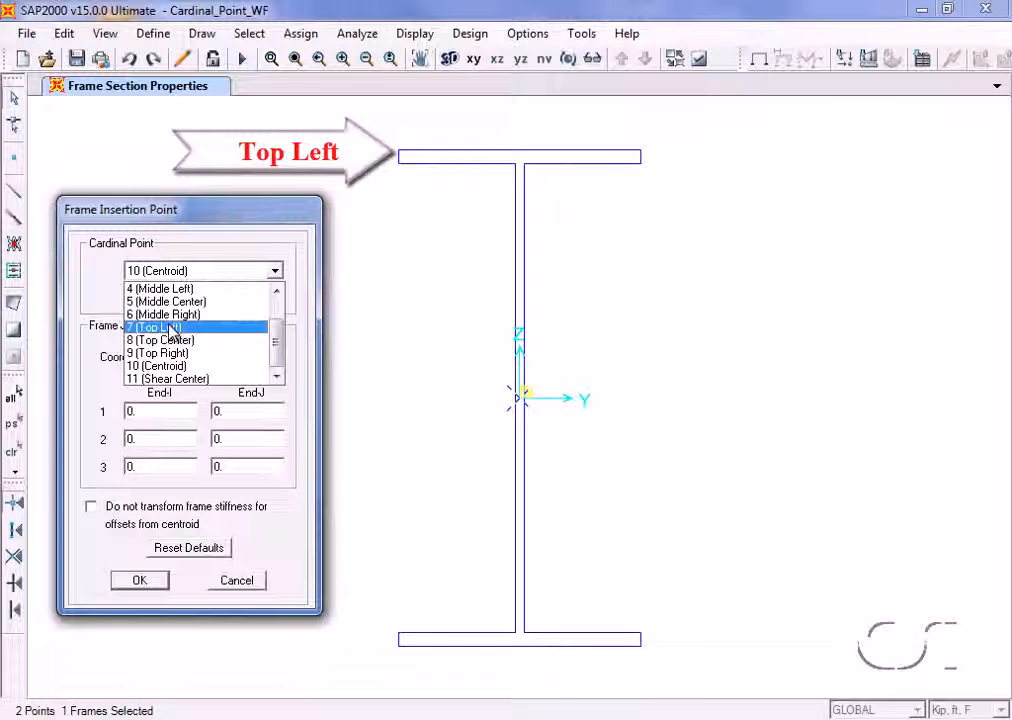
pyautogui.moveTo(280, 343); pyautogui.dragTo(289, 302)
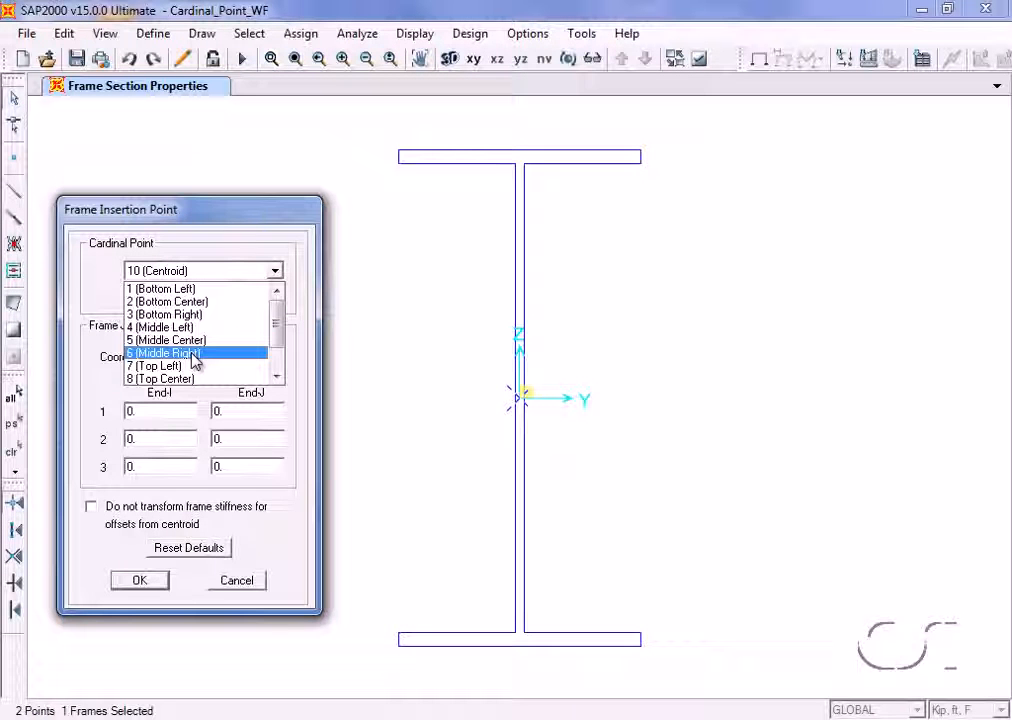
pyautogui.moveTo(278, 340); pyautogui.dragTo(275, 367)
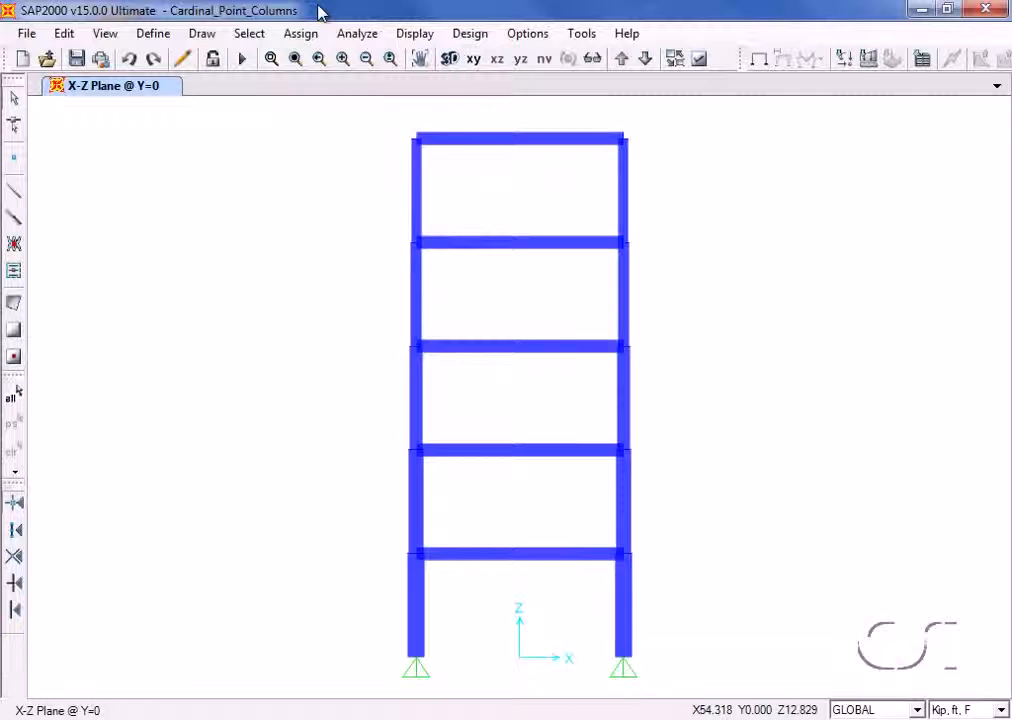
# In the Cardinal_Point_Columns model, replicate the entire frame once linearly with a dx of 40 ft.
pyautogui.click(12, 401)
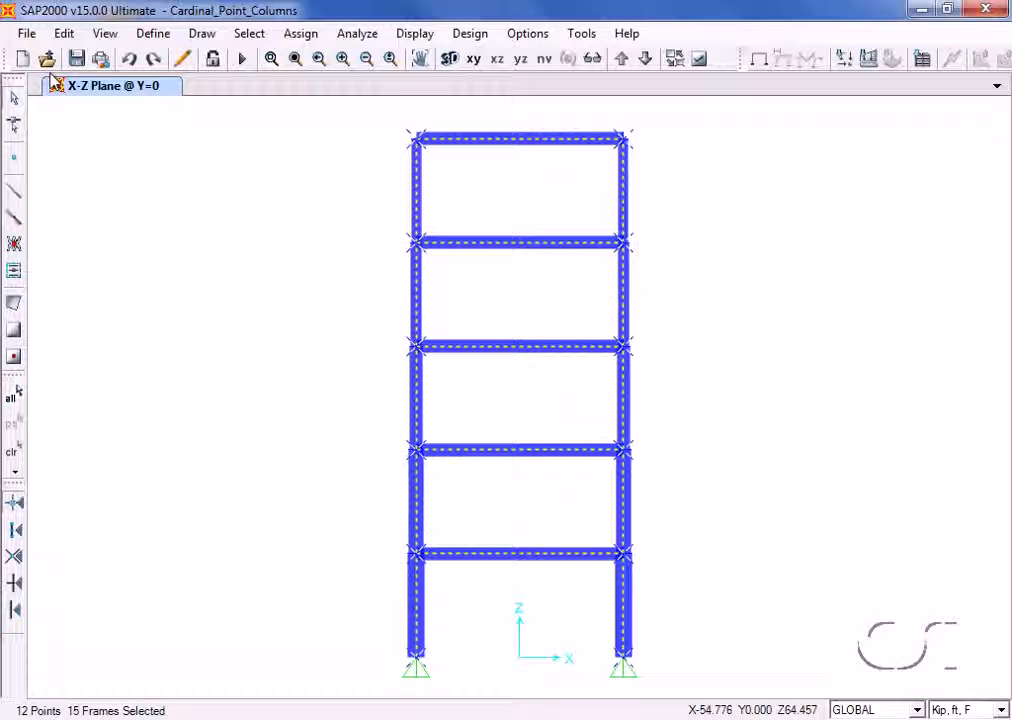
pyautogui.click(62, 34)
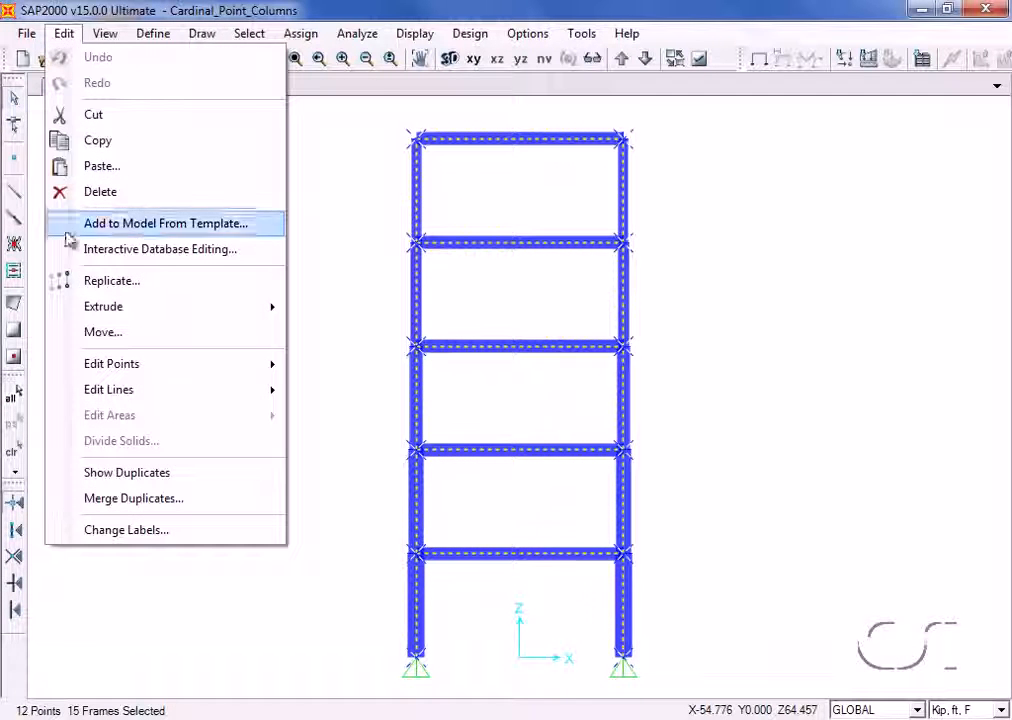
pyautogui.click(140, 284)
pyautogui.doubleClick(398, 293)
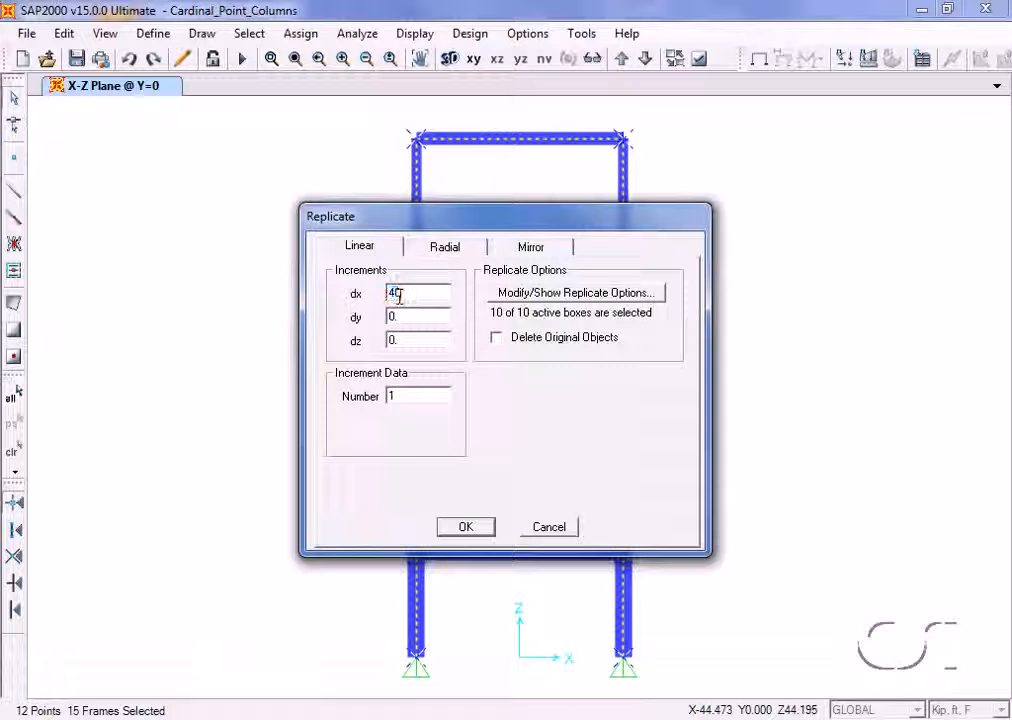
pyautogui.write('40')
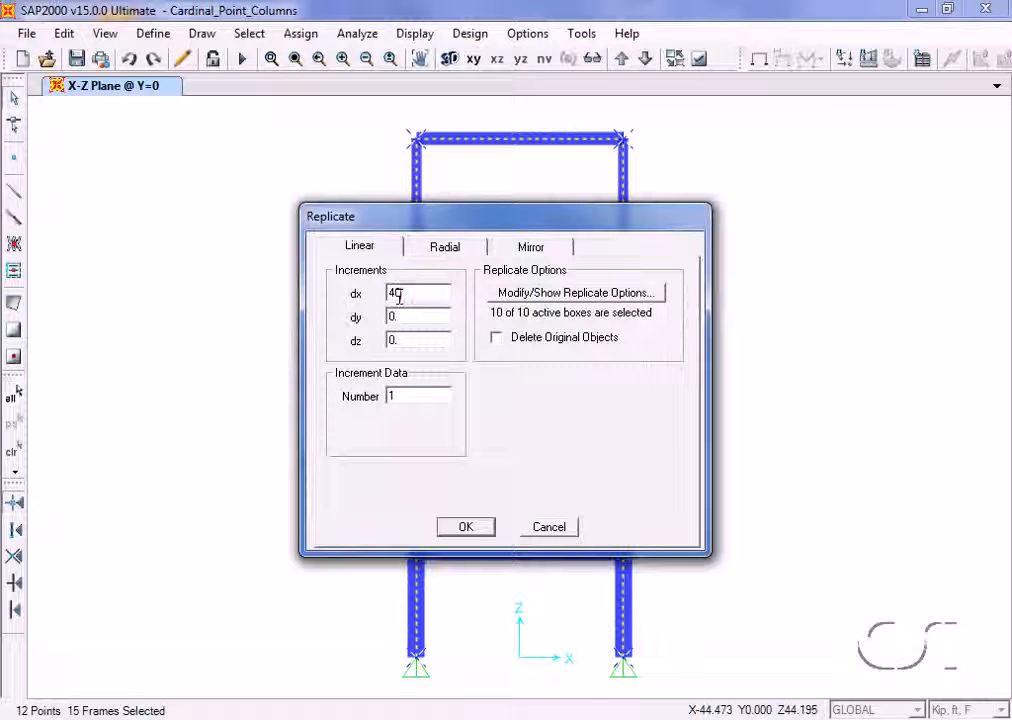
pyautogui.click(466, 526)
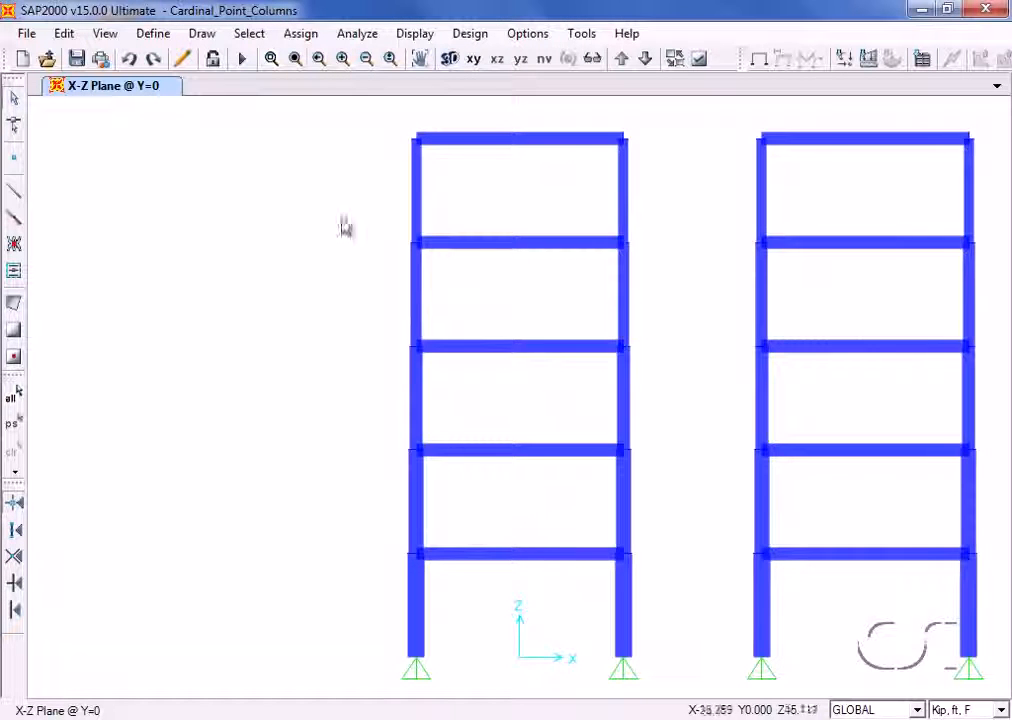
pyautogui.click(296, 60)
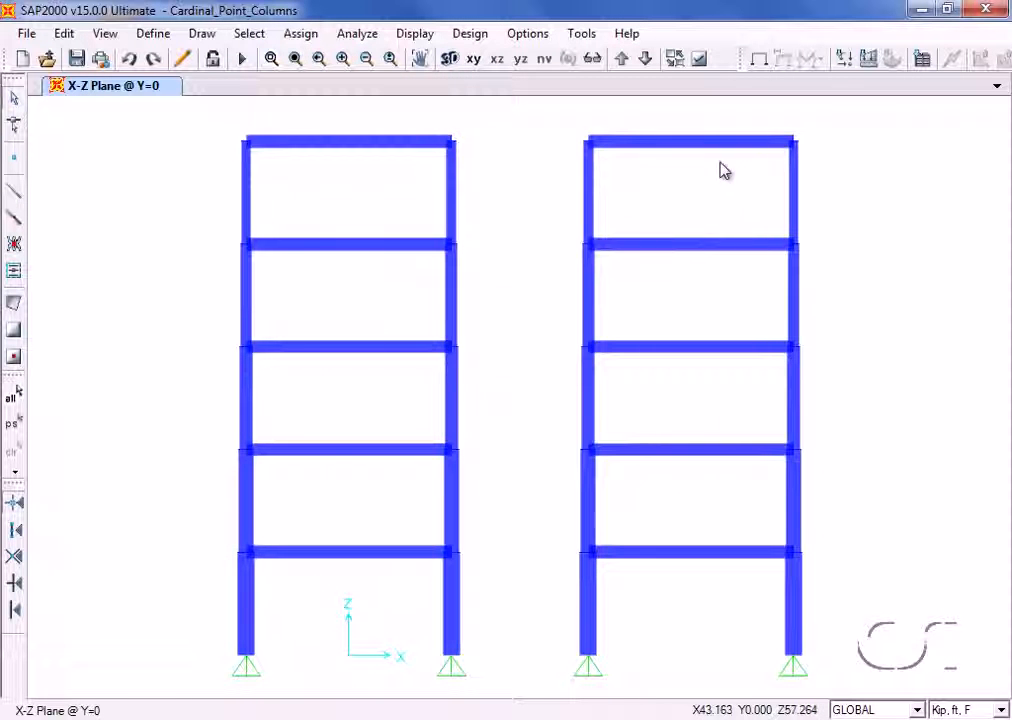
# Set the insertion point of all five right-hand columns in the copied frame to cardinal point 8 (Top Center) and inspect a column joint.
pyautogui.moveTo(742, 114); pyautogui.dragTo(843, 686)
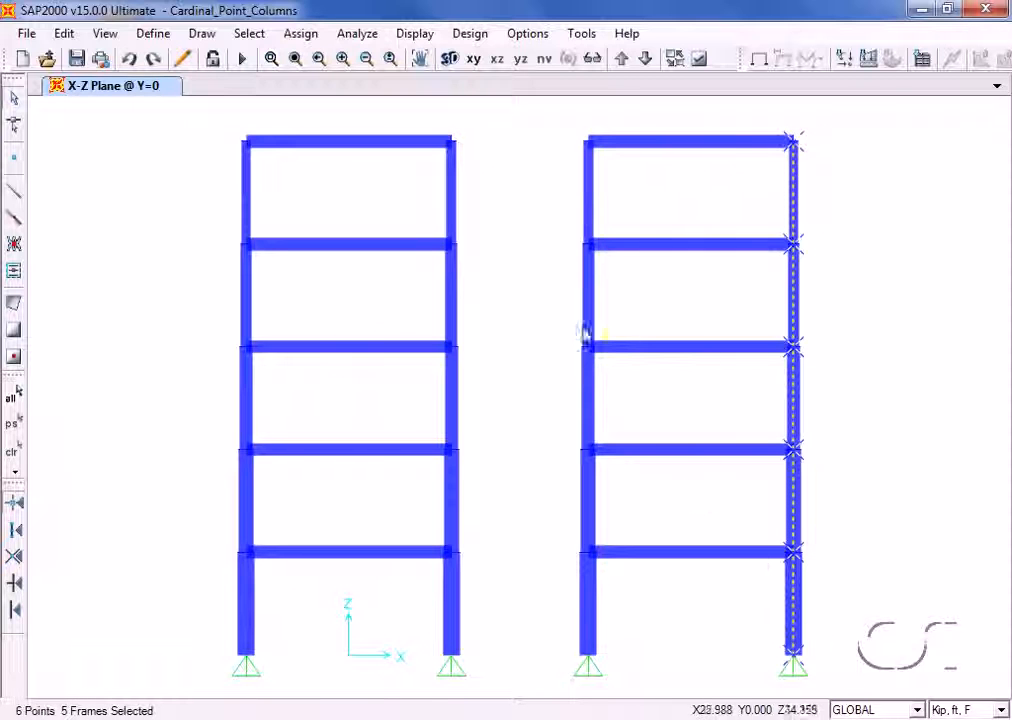
pyautogui.click(300, 34)
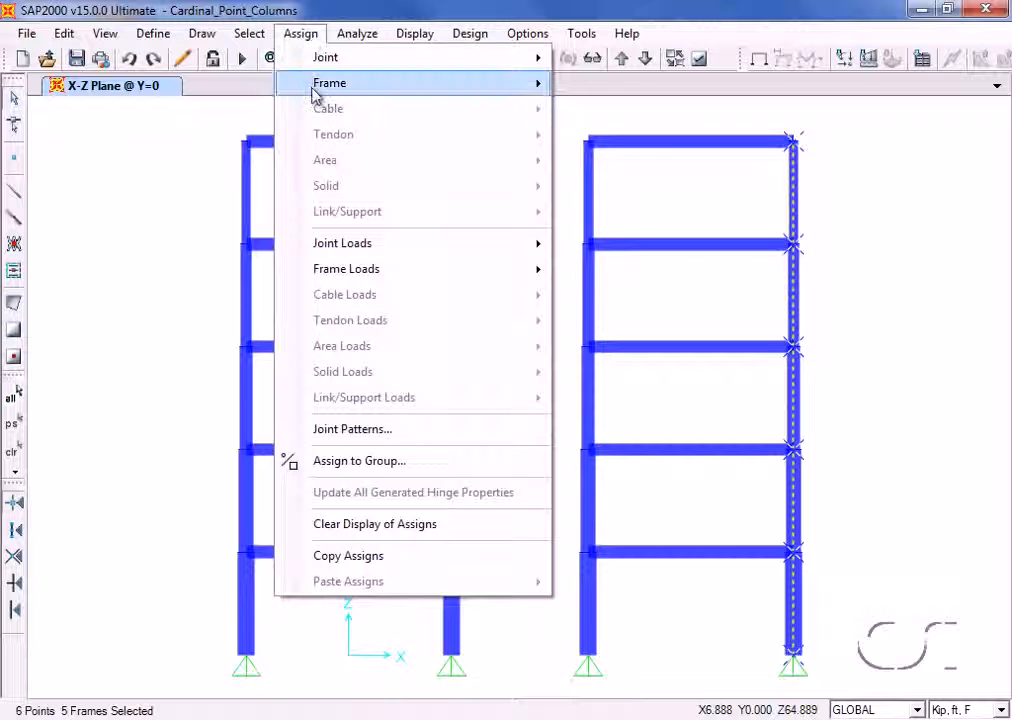
pyautogui.moveTo(312, 86)
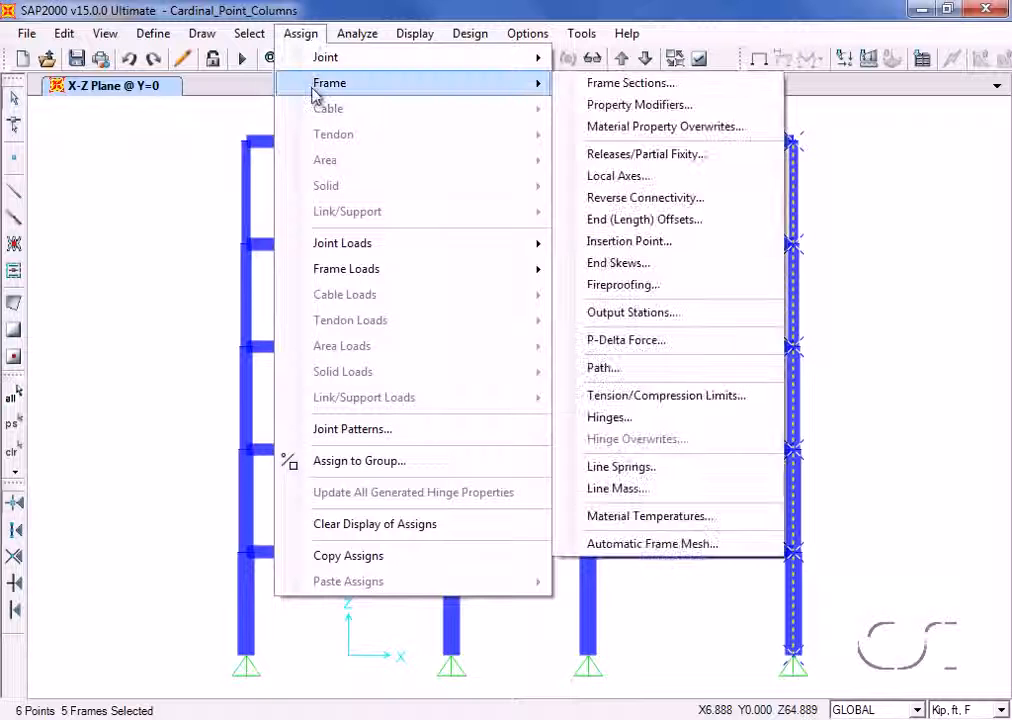
pyautogui.click(650, 250)
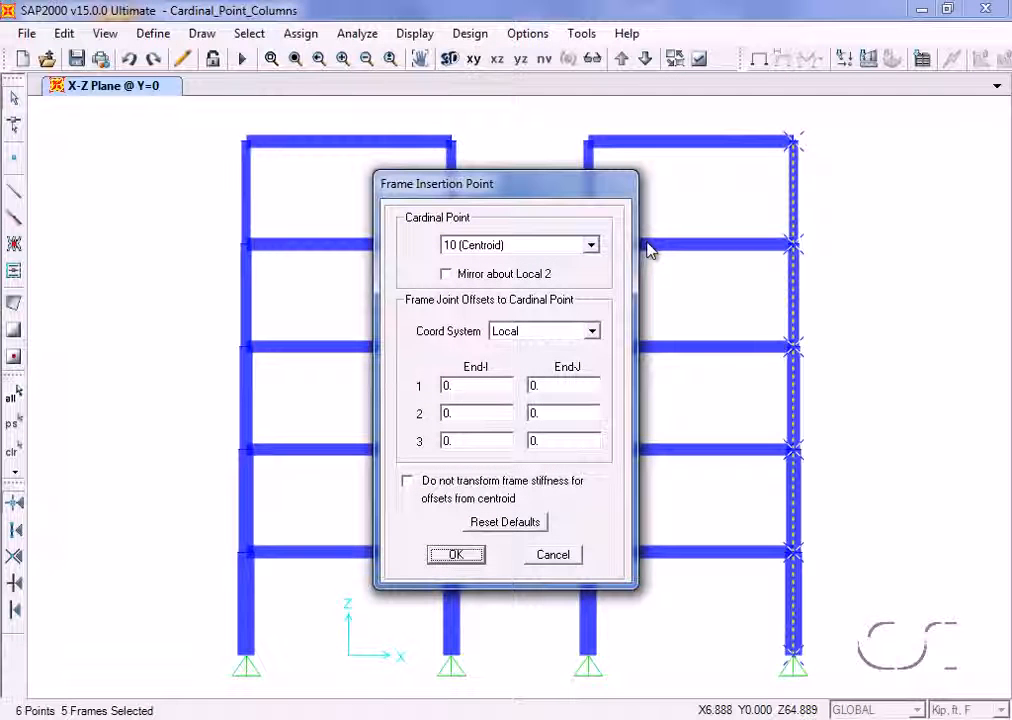
pyautogui.click(591, 246)
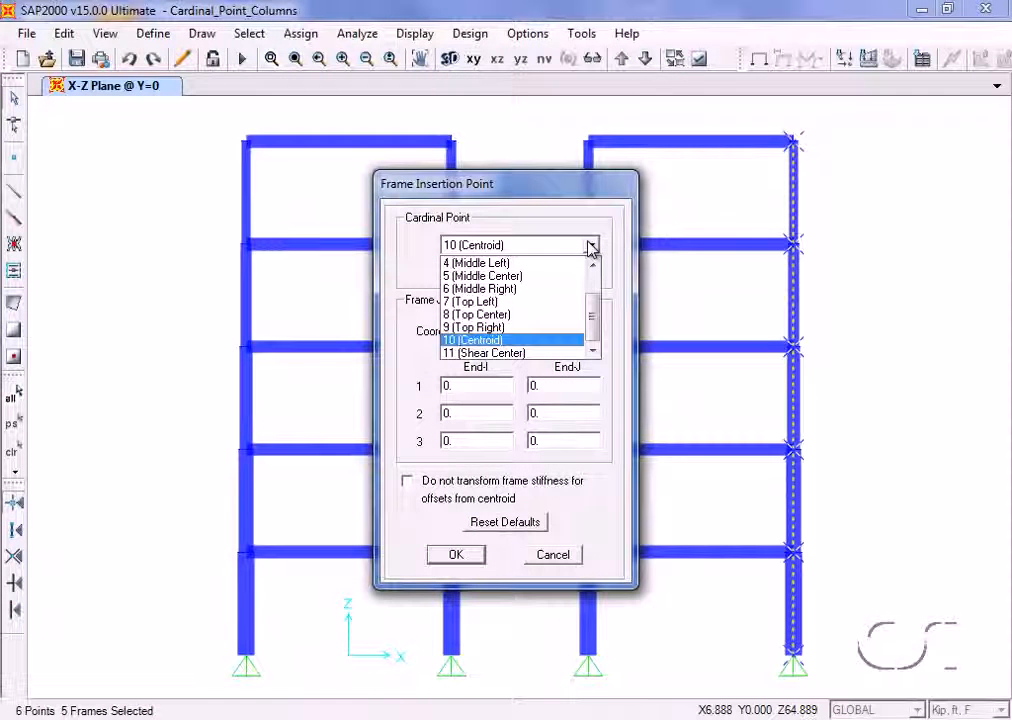
pyautogui.click(498, 315)
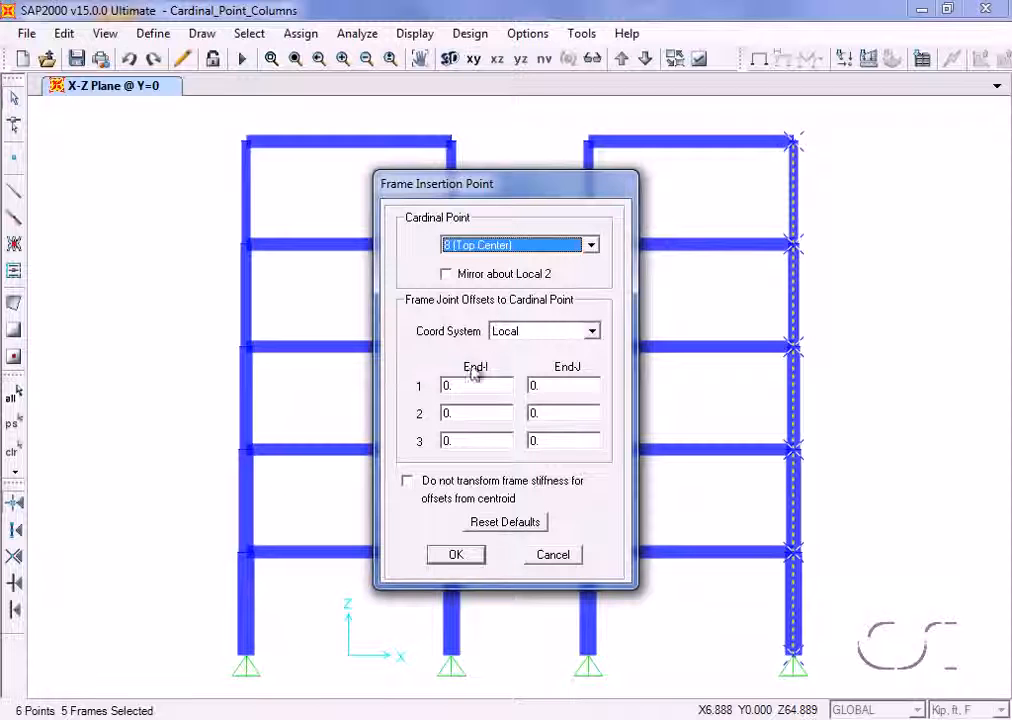
pyautogui.click(458, 555)
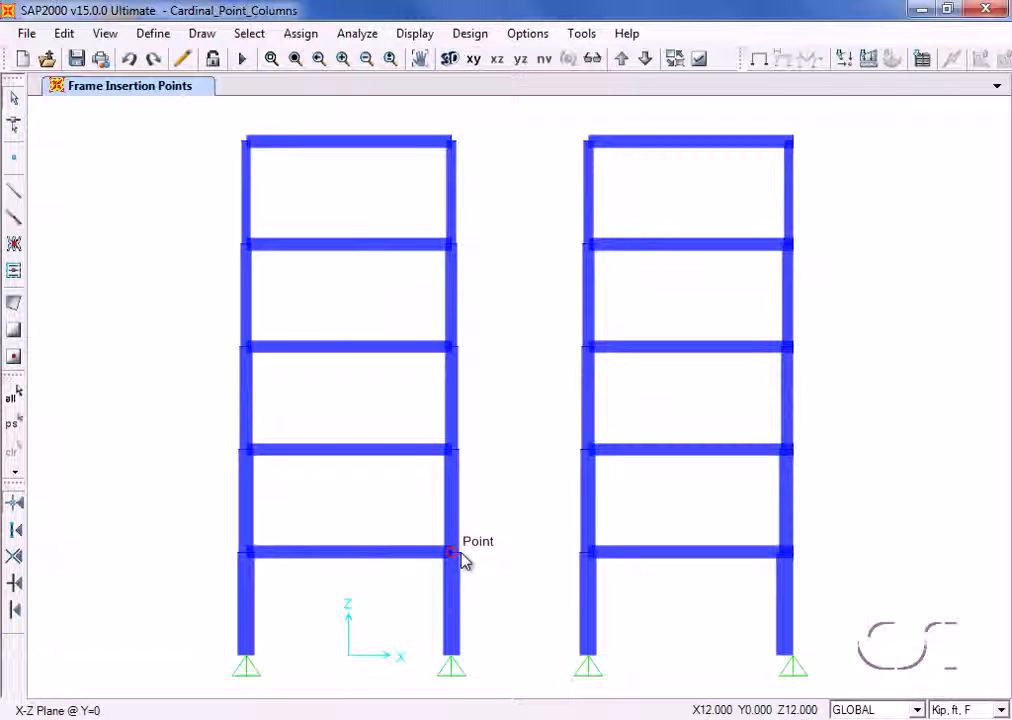
pyautogui.click(271, 58)
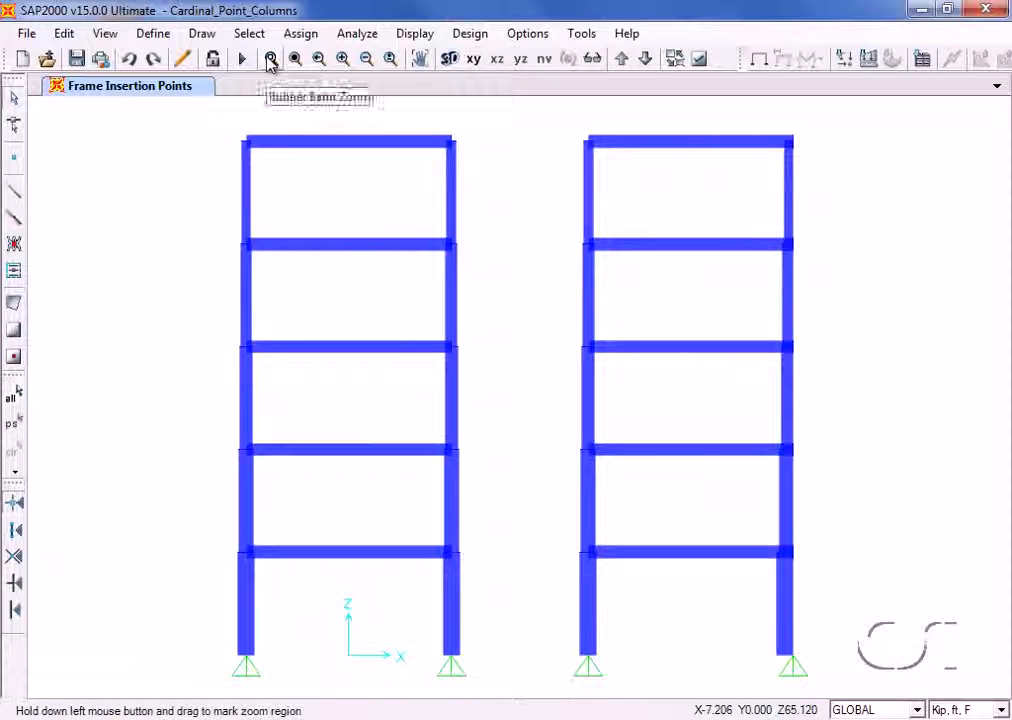
pyautogui.moveTo(755, 281); pyautogui.dragTo(815, 388)
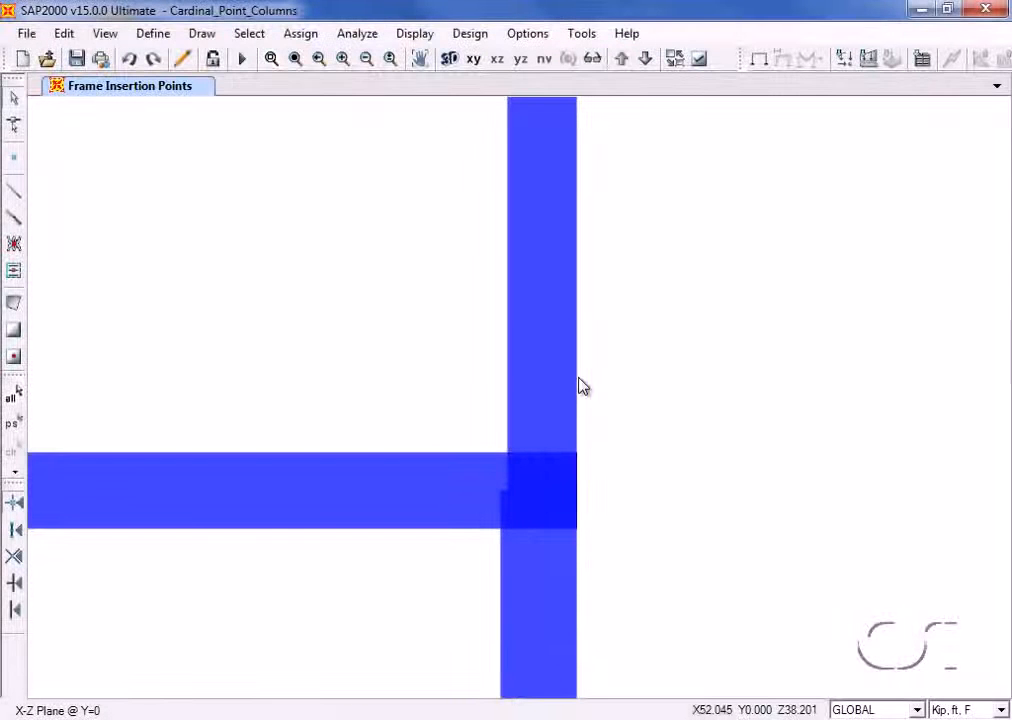
# Set the insertion point of all five left-hand columns in the copied frame to cardinal point 2 (Bottom Center) and inspect the first-floor column joint.
pyautogui.click(295, 59)
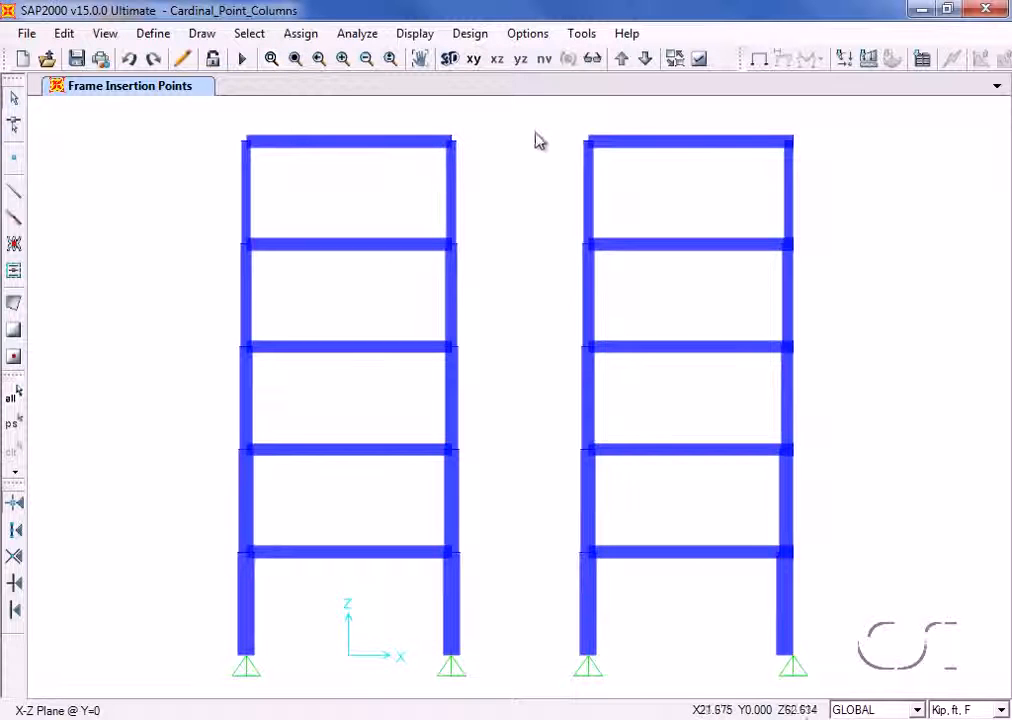
pyautogui.moveTo(541, 119); pyautogui.dragTo(632, 680)
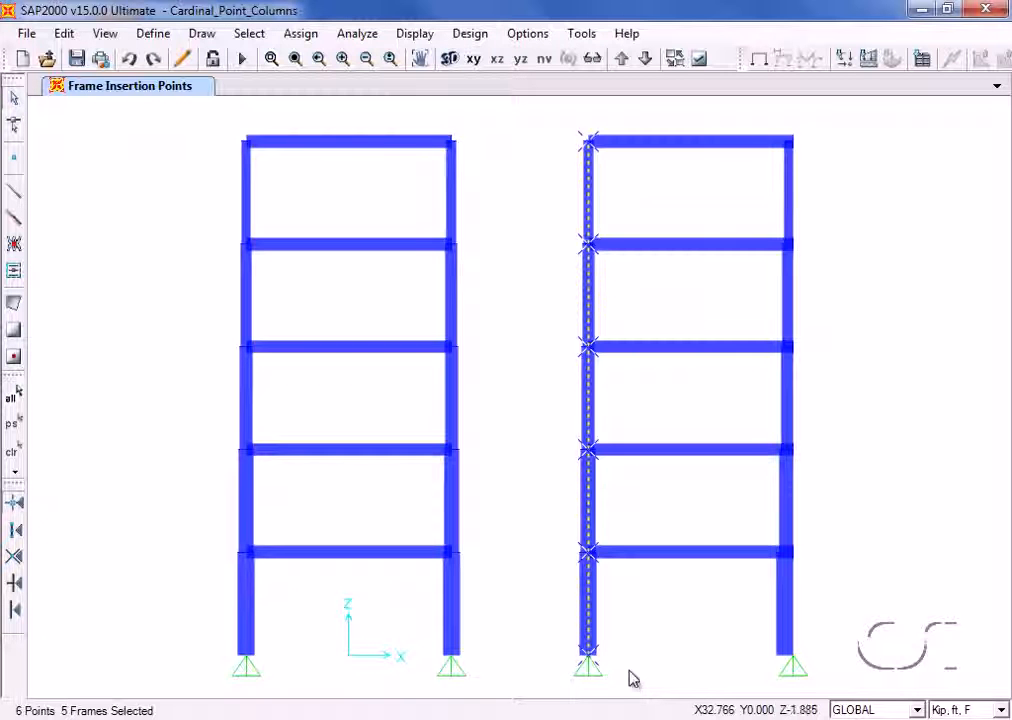
pyautogui.click(301, 36)
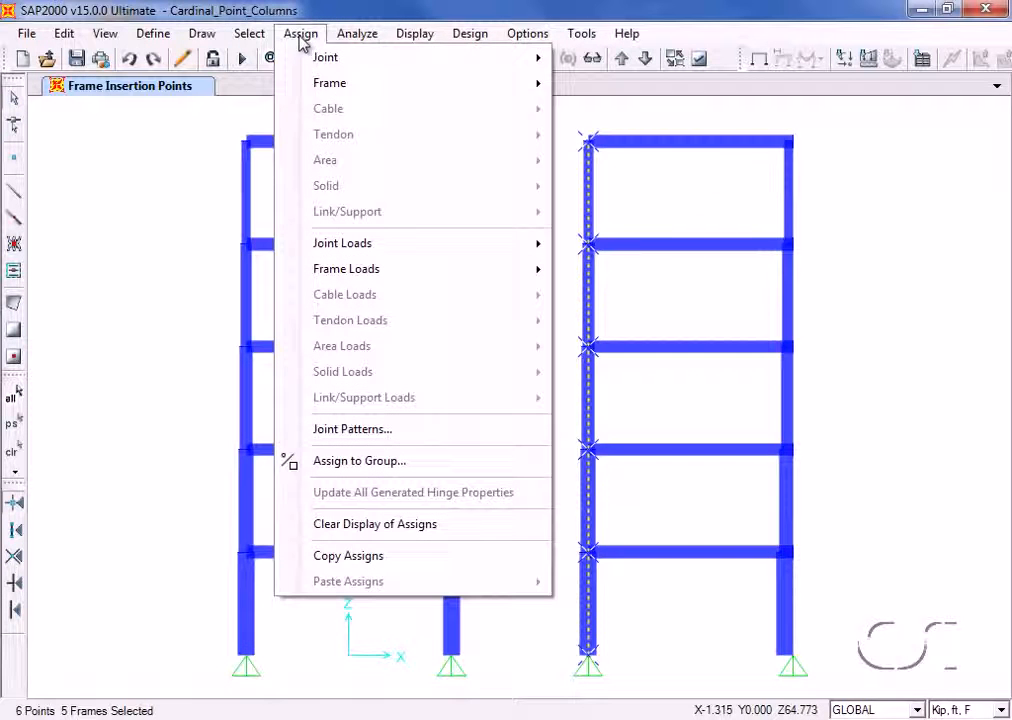
pyautogui.moveTo(405, 86)
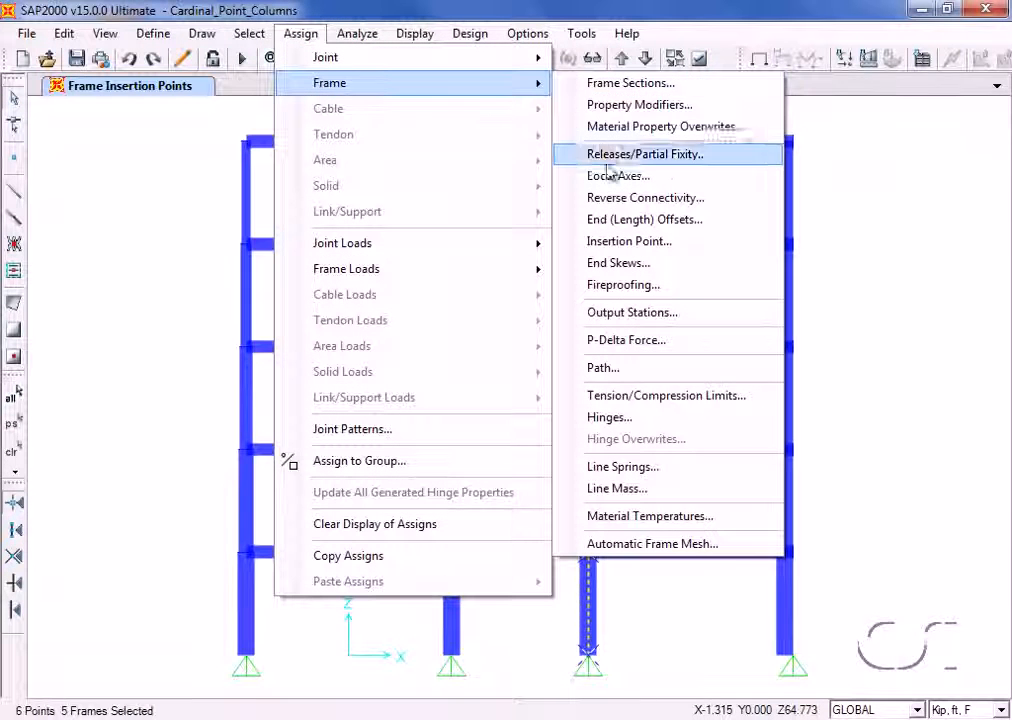
pyautogui.click(620, 244)
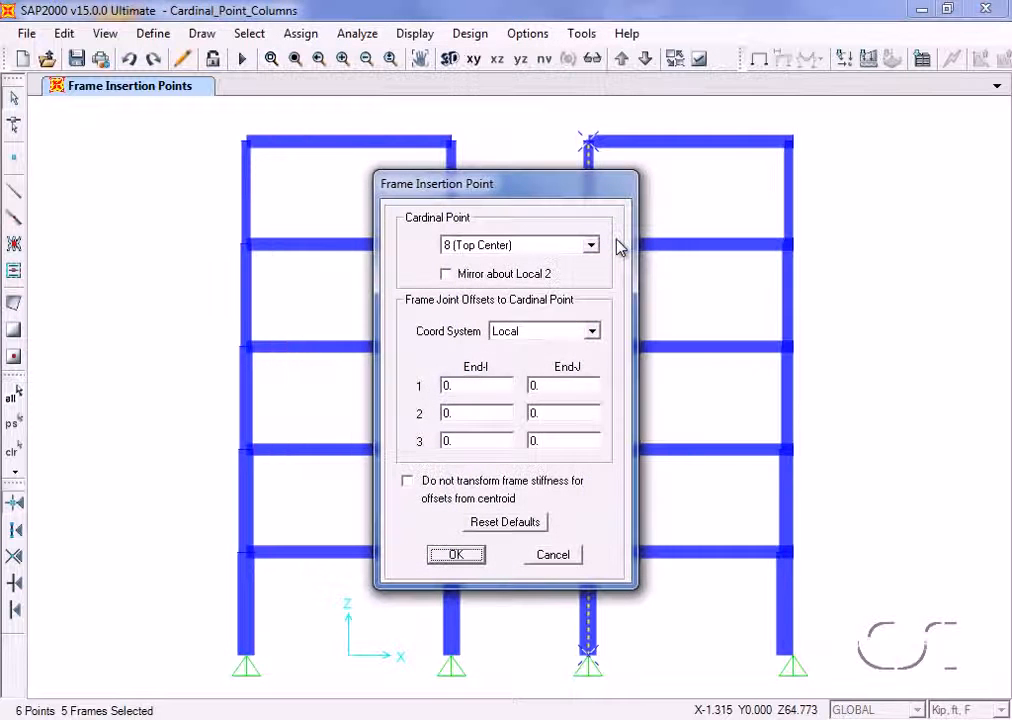
pyautogui.click(592, 248)
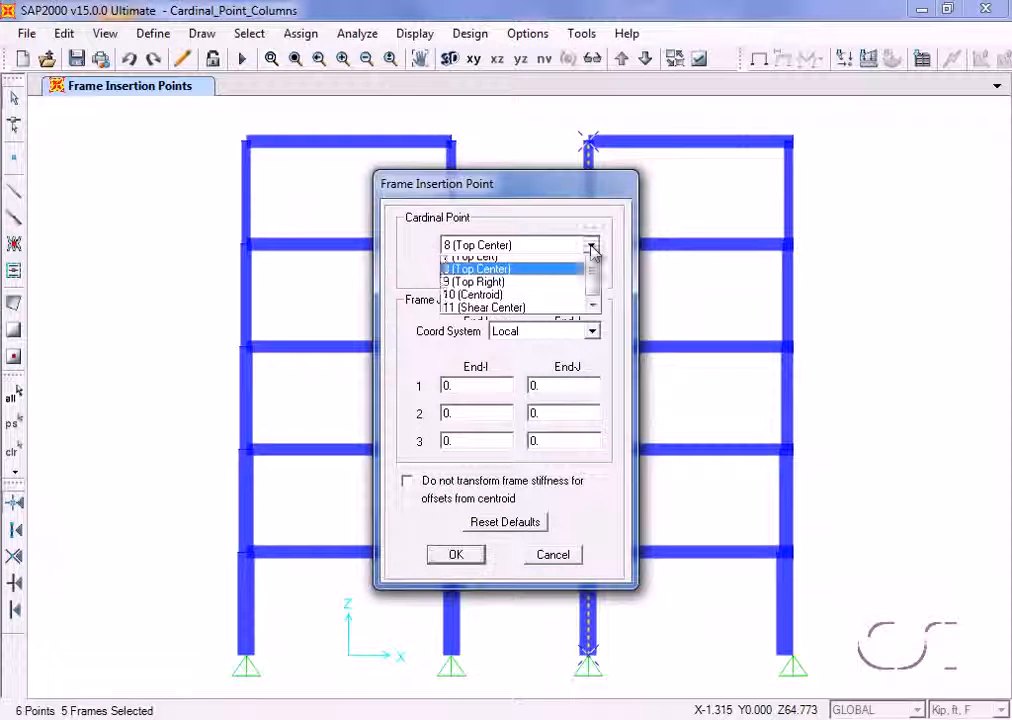
pyautogui.moveTo(594, 315); pyautogui.dragTo(594, 290)
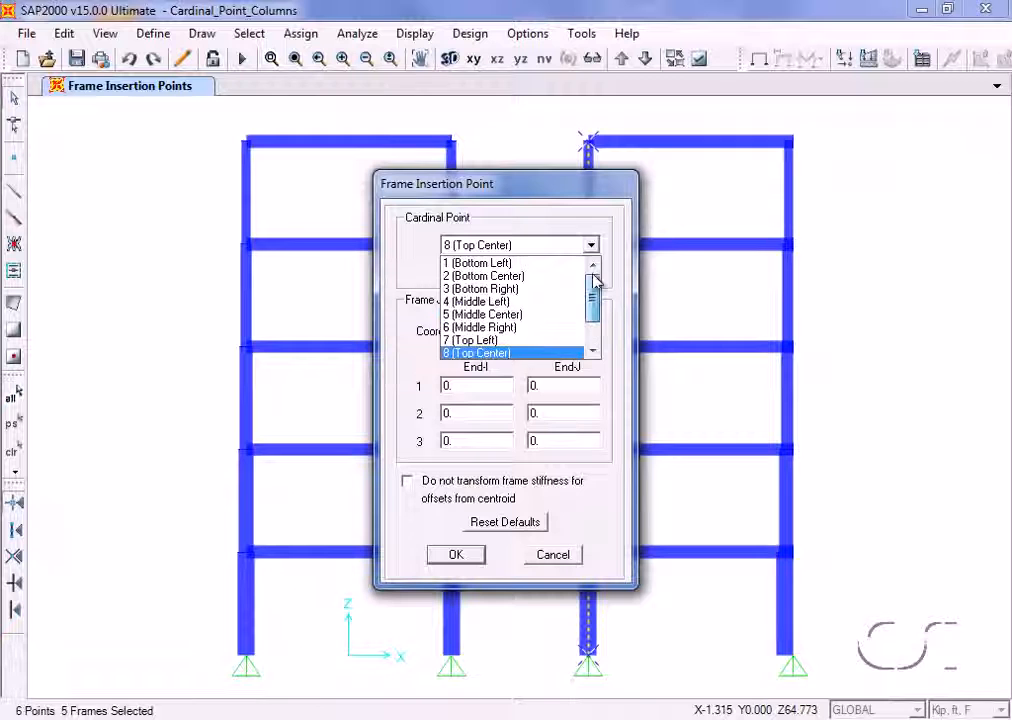
pyautogui.click(524, 276)
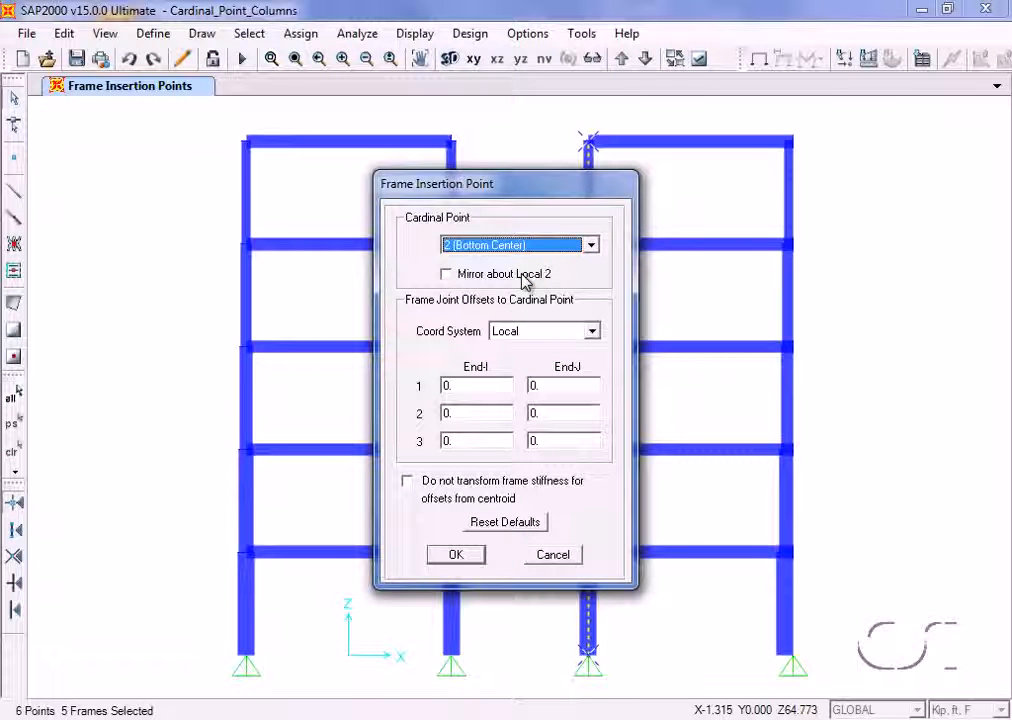
pyautogui.click(456, 555)
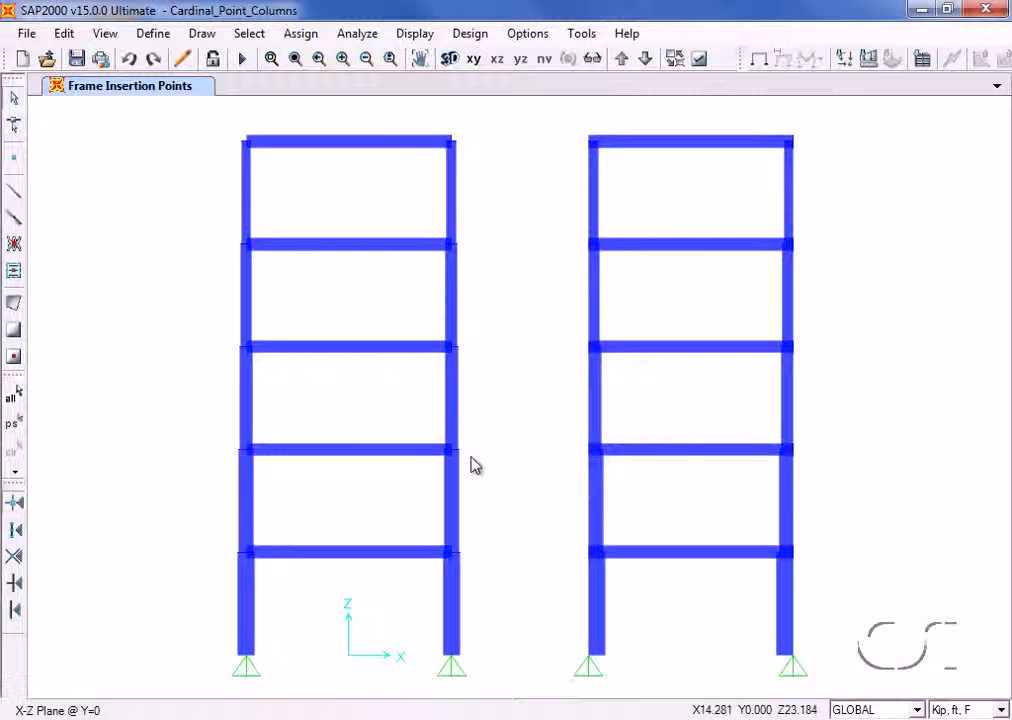
pyautogui.click(274, 59)
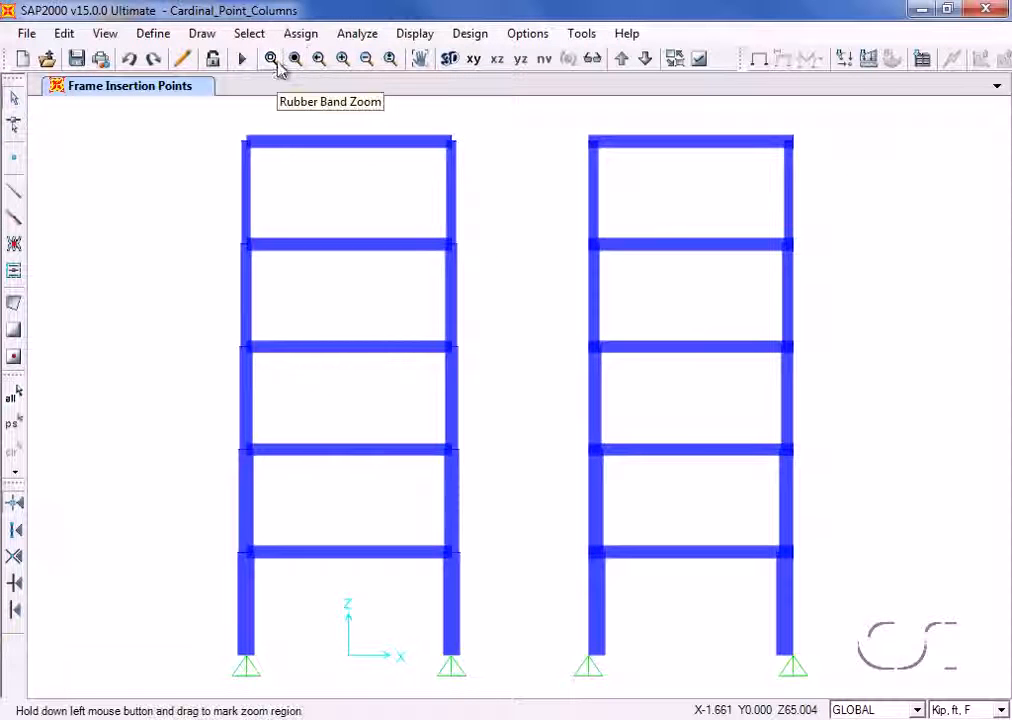
pyautogui.moveTo(553, 499); pyautogui.dragTo(630, 583)
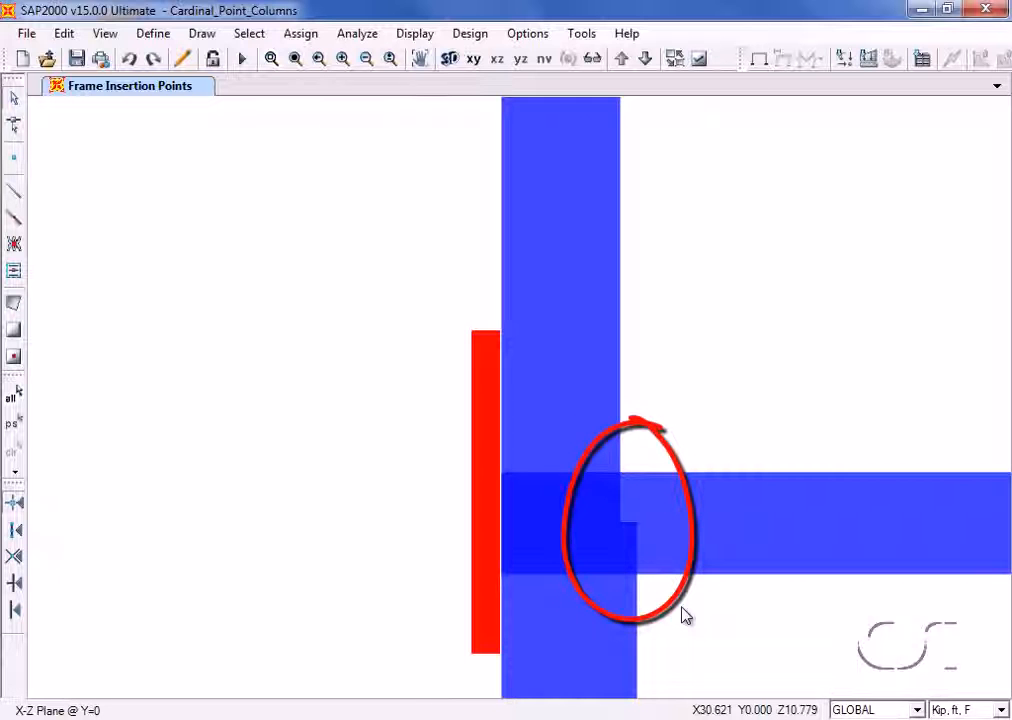
# Assign fixed restraints, with all translations and rotations restrained, to the four base joints of both frames.
pyautogui.click(296, 59)
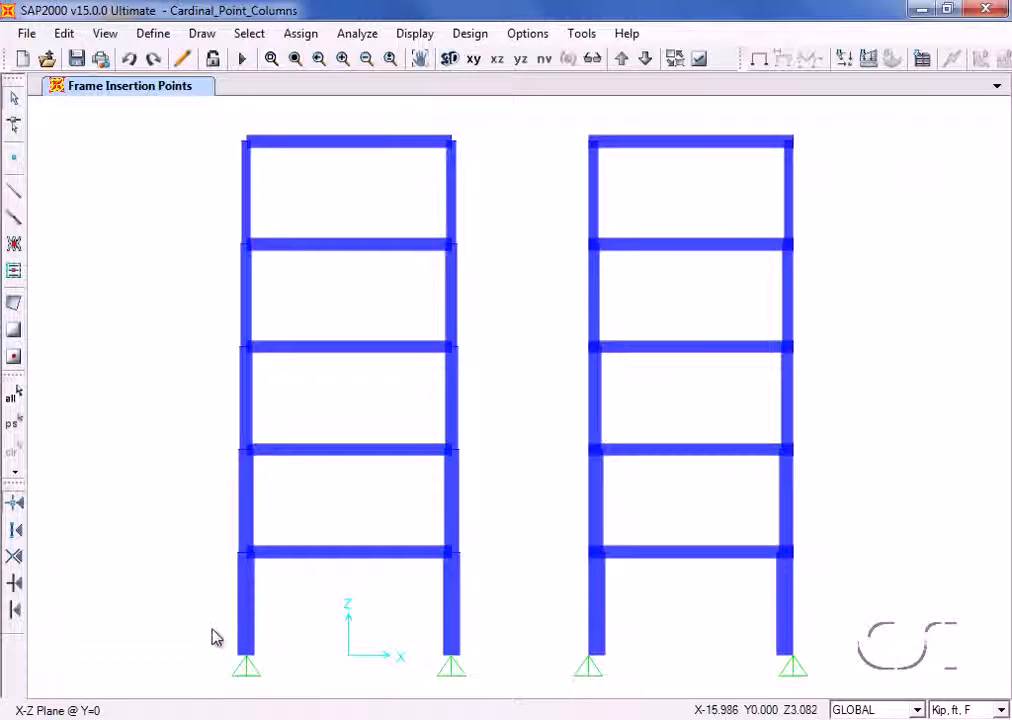
pyautogui.moveTo(211, 628); pyautogui.dragTo(827, 673)
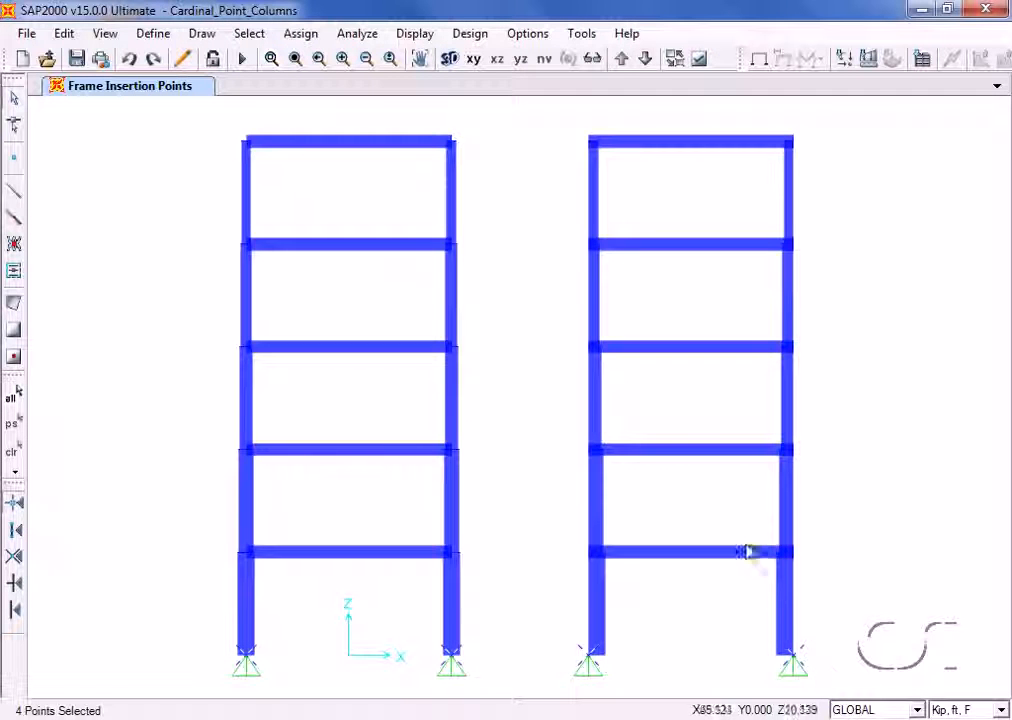
pyautogui.click(301, 34)
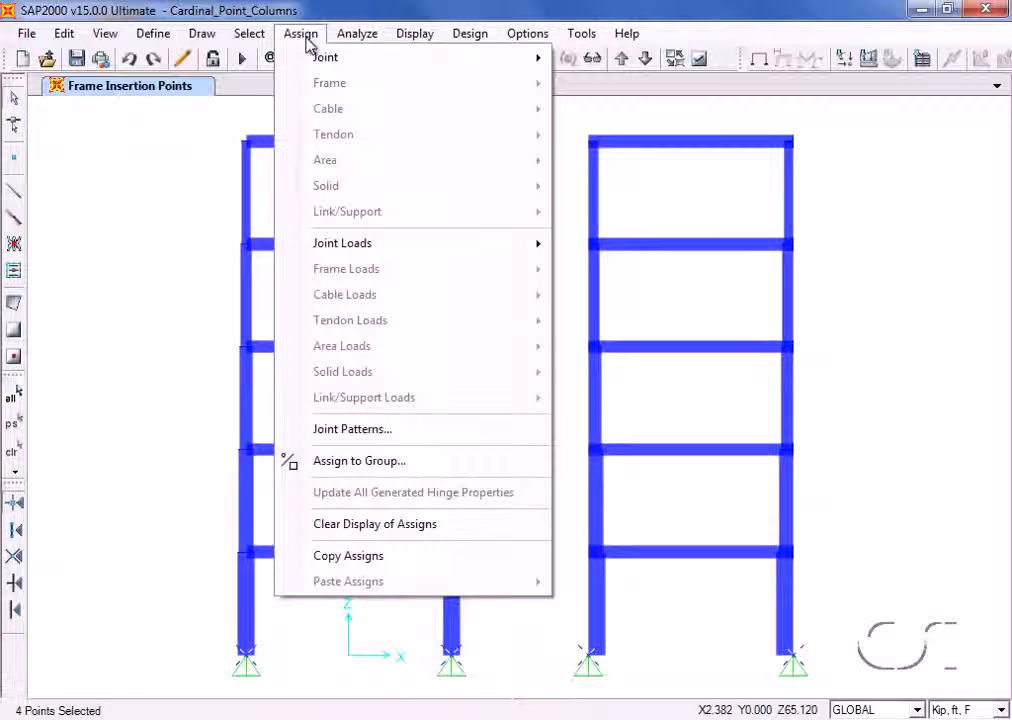
pyautogui.moveTo(322, 58)
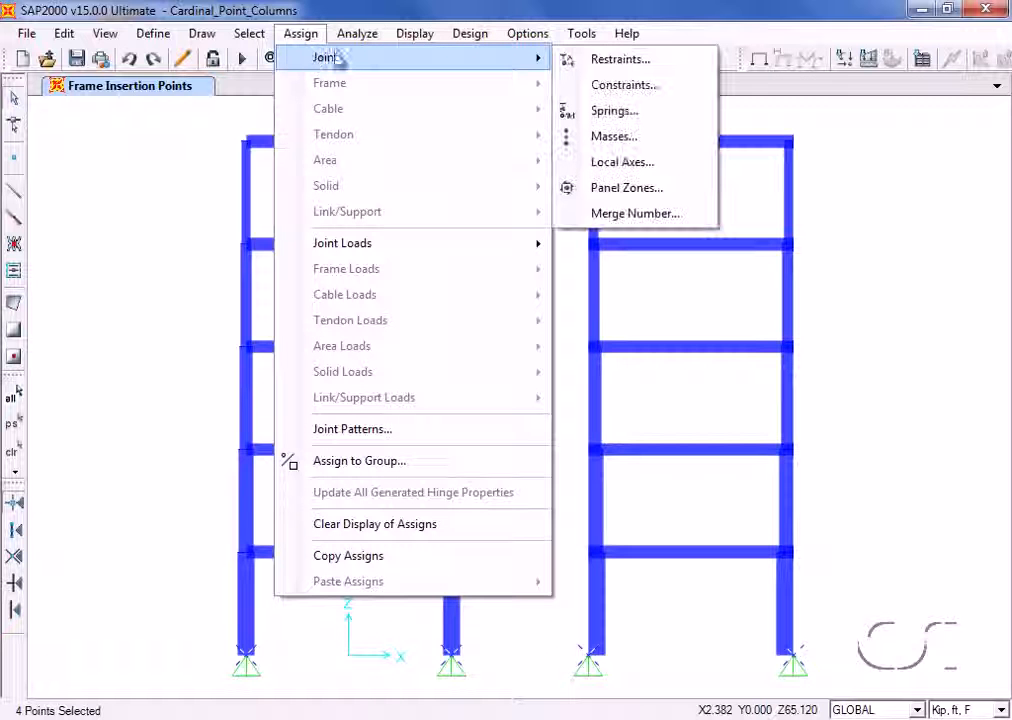
pyautogui.click(612, 60)
pyautogui.click(463, 436)
pyautogui.click(464, 480)
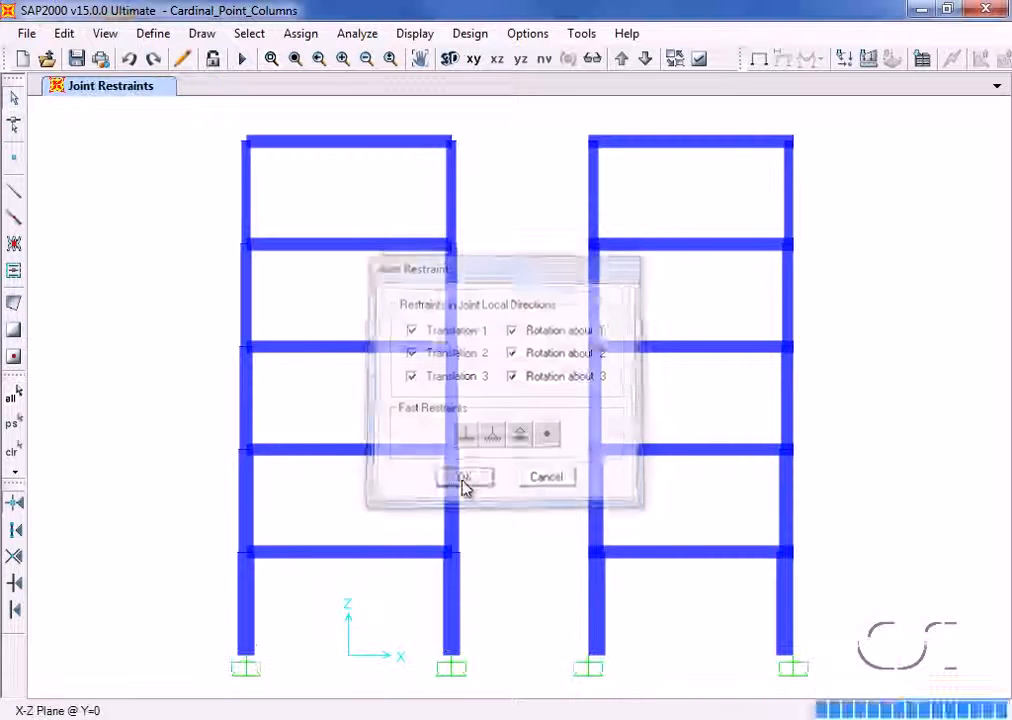
# Turn off the extruded view so both frames display as line elements.
pyautogui.click(697, 60)
pyautogui.click(537, 273)
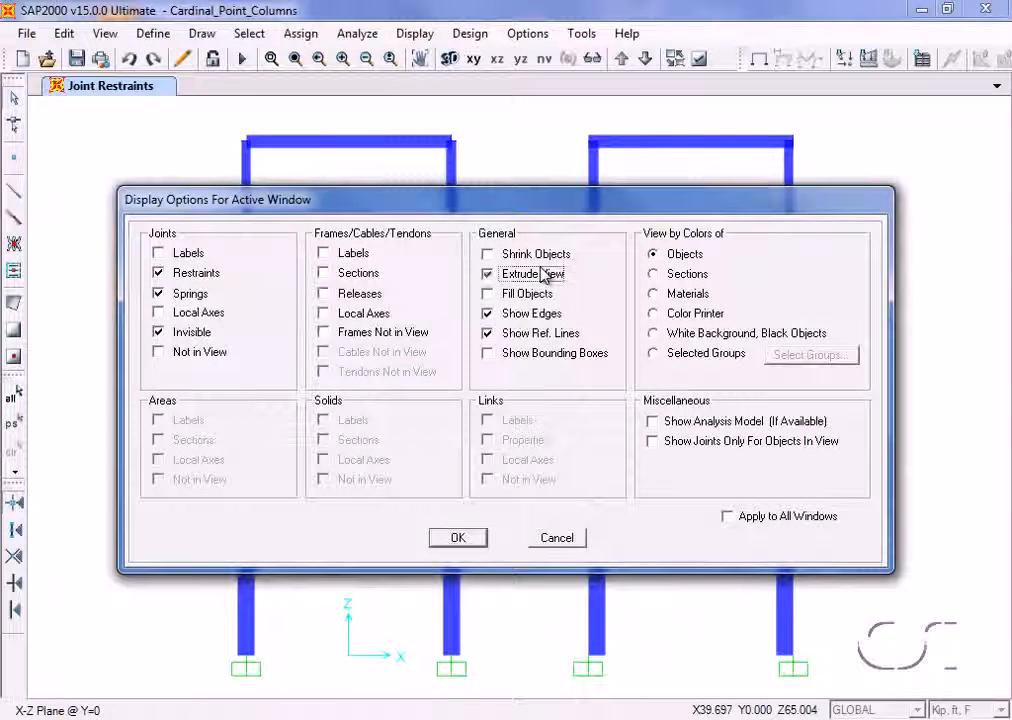
pyautogui.click(462, 537)
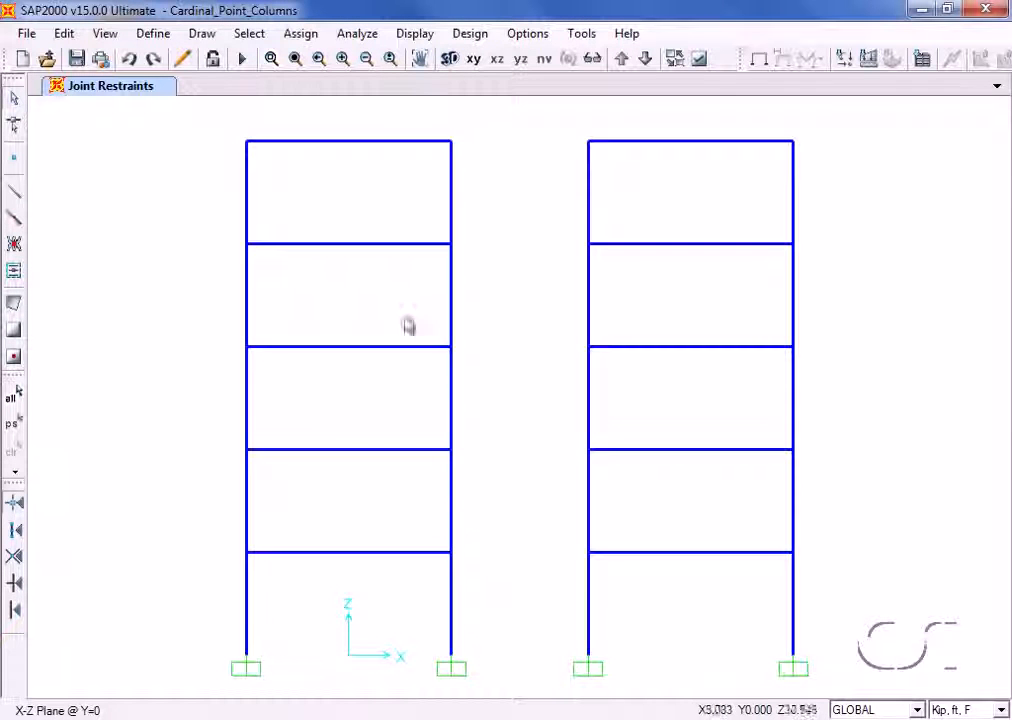
# Apply a LATERAL joint force of 10 kip in global X to the roof-level joint on the left column line of each frame.
pyautogui.click(250, 147)
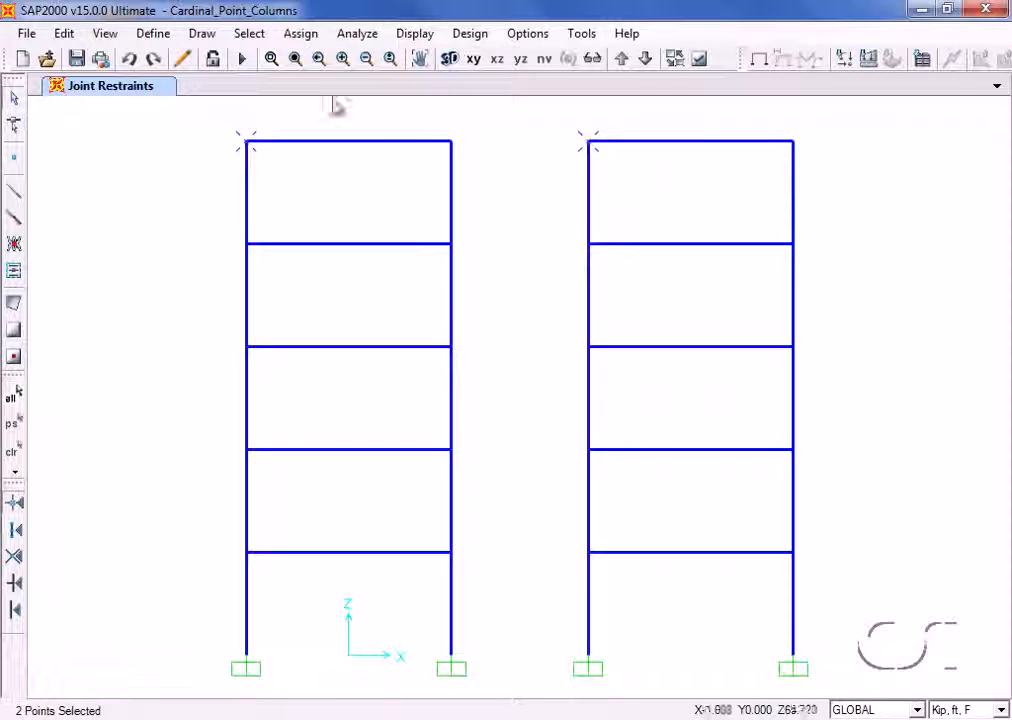
pyautogui.click(300, 34)
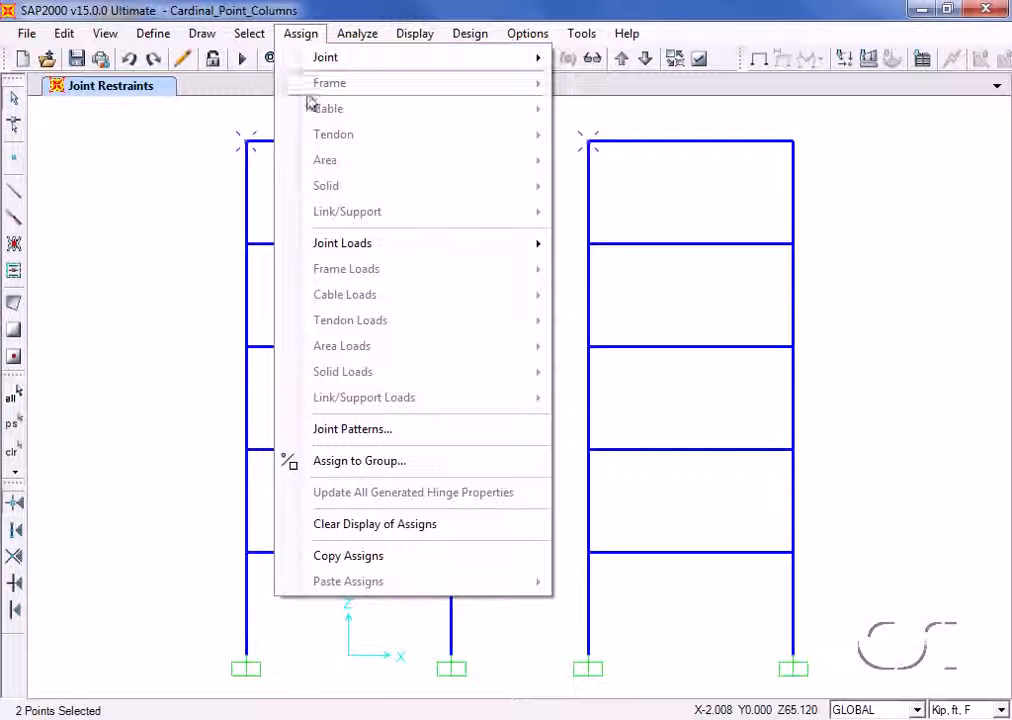
pyautogui.moveTo(323, 244)
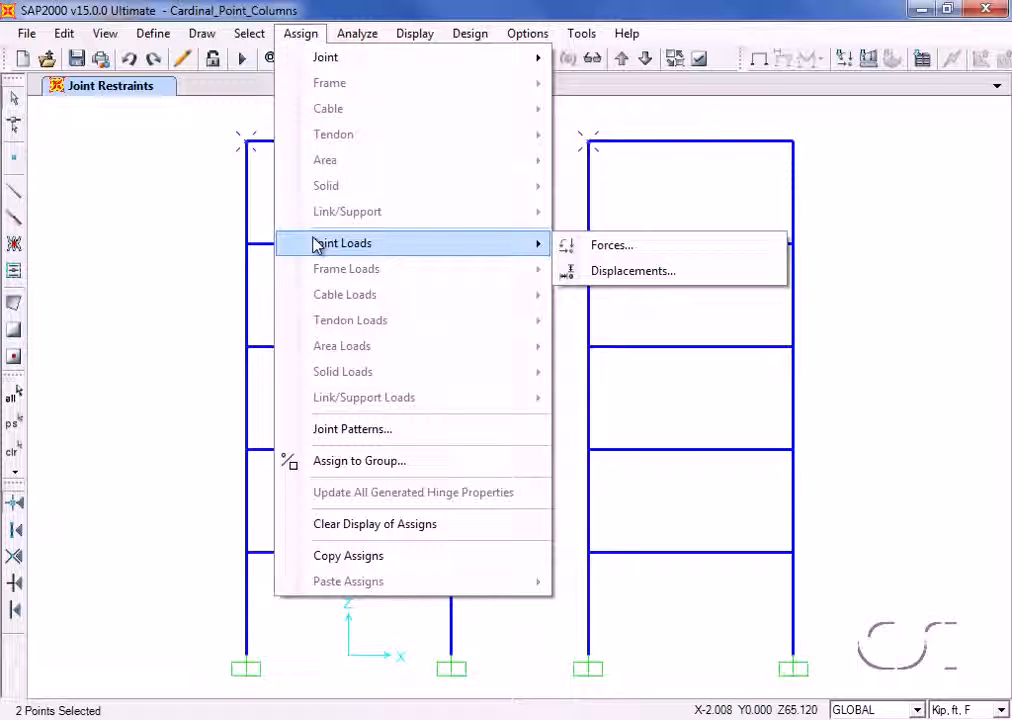
pyautogui.click(609, 245)
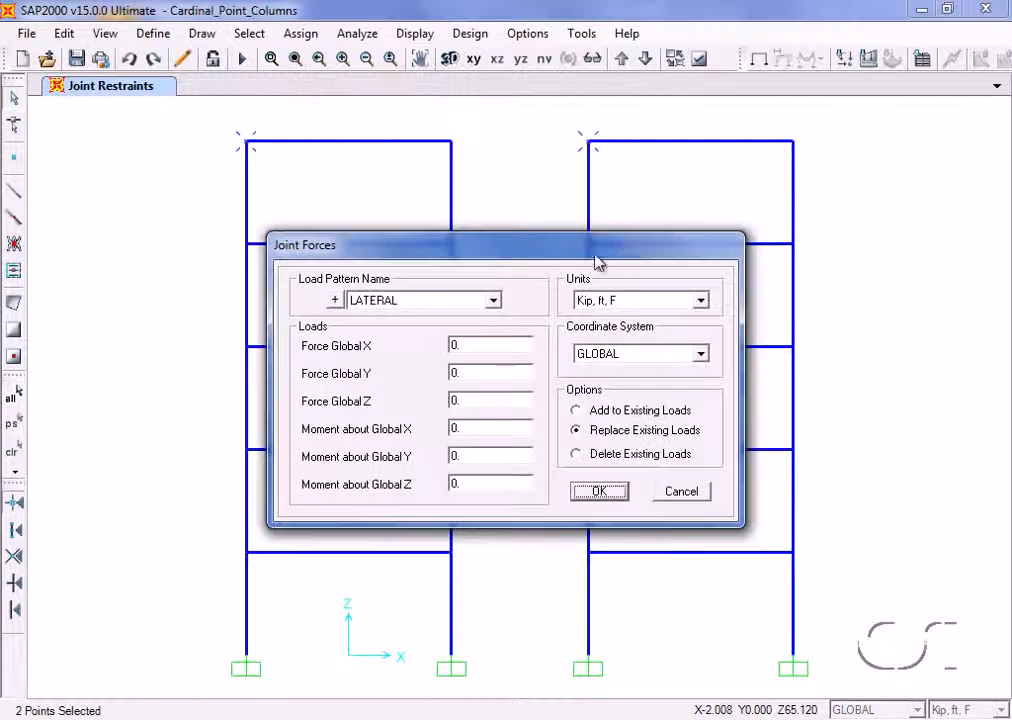
pyautogui.click(477, 343)
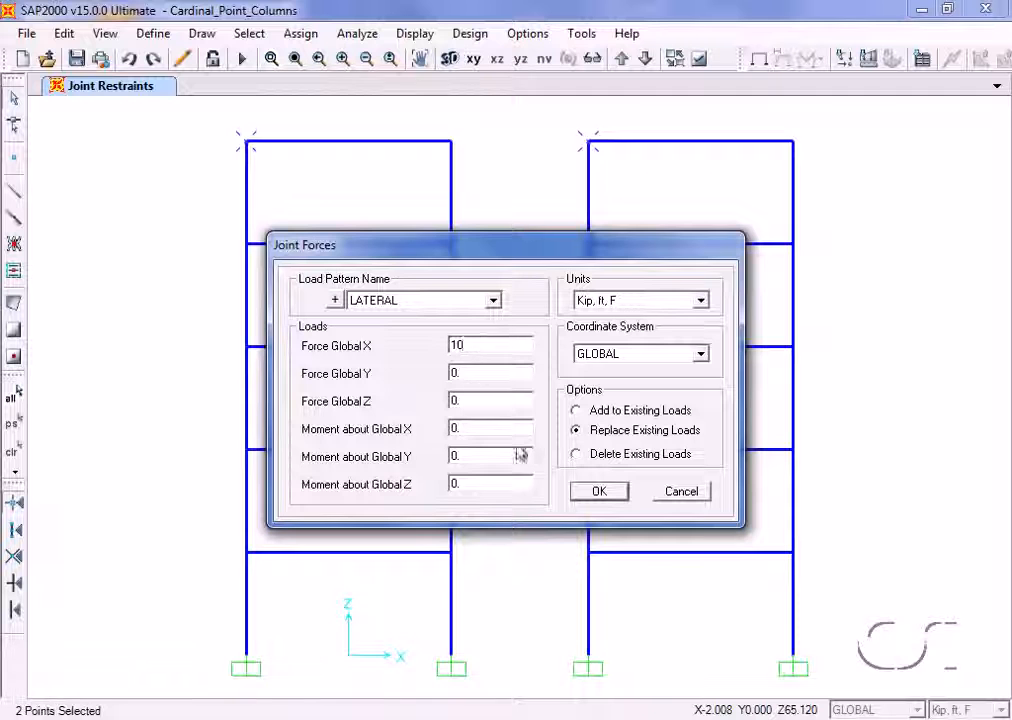
pyautogui.click(598, 494)
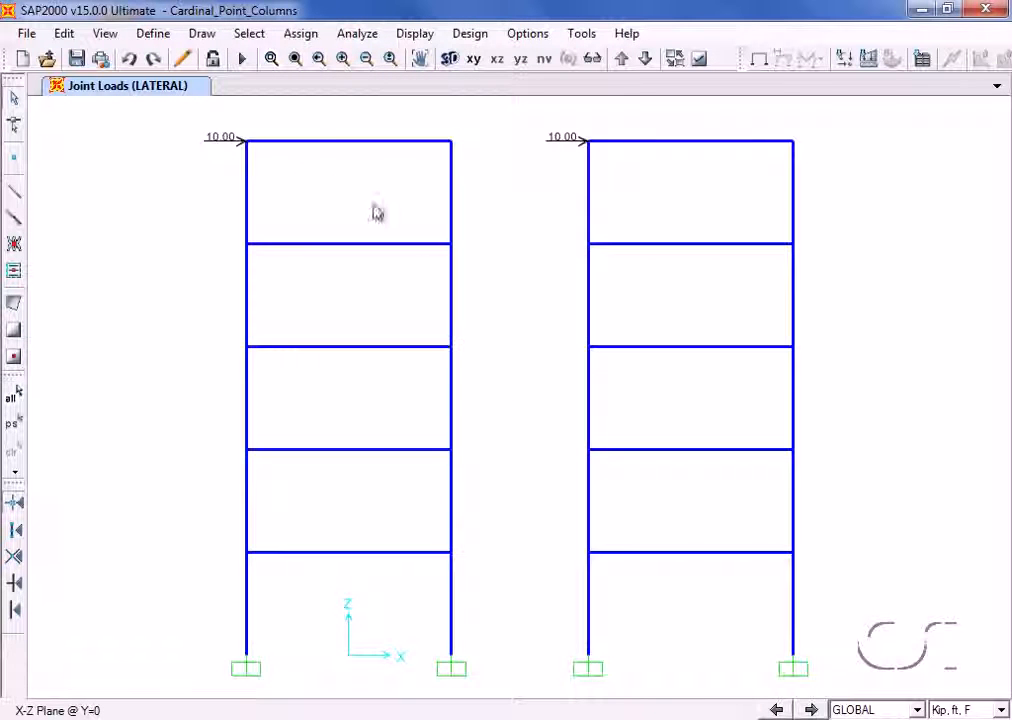
# Run the analysis for the DEAD, MODAL and LATERAL cases, and compare the two frames' Moment 3-3 diagrams for LATERAL.
pyautogui.click(246, 61)
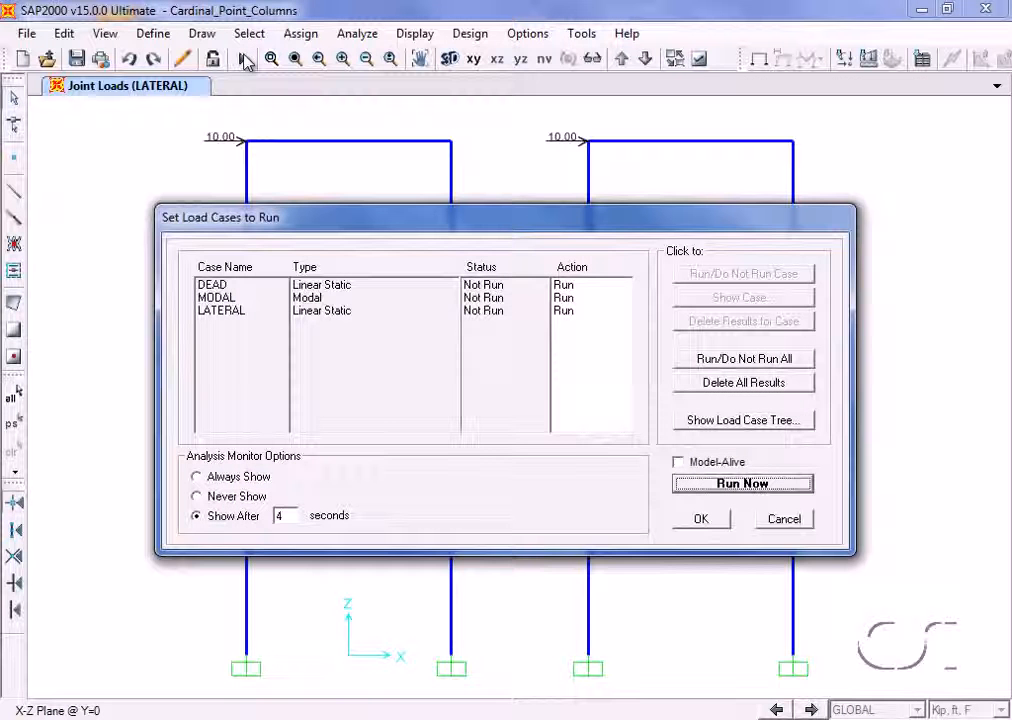
pyautogui.click(742, 484)
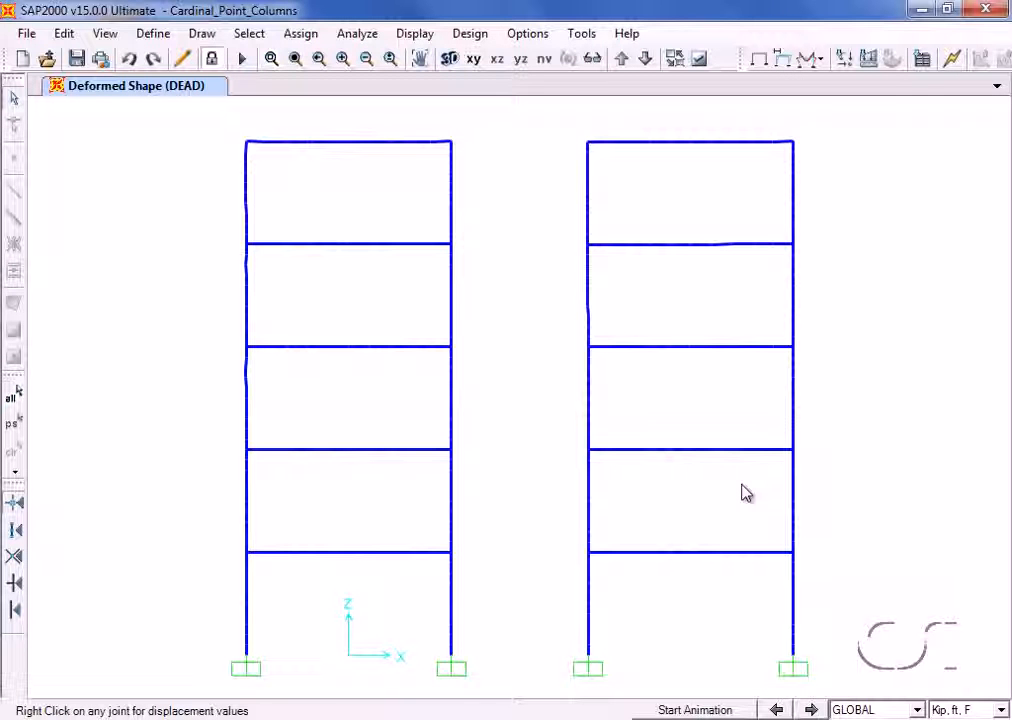
pyautogui.click(415, 33)
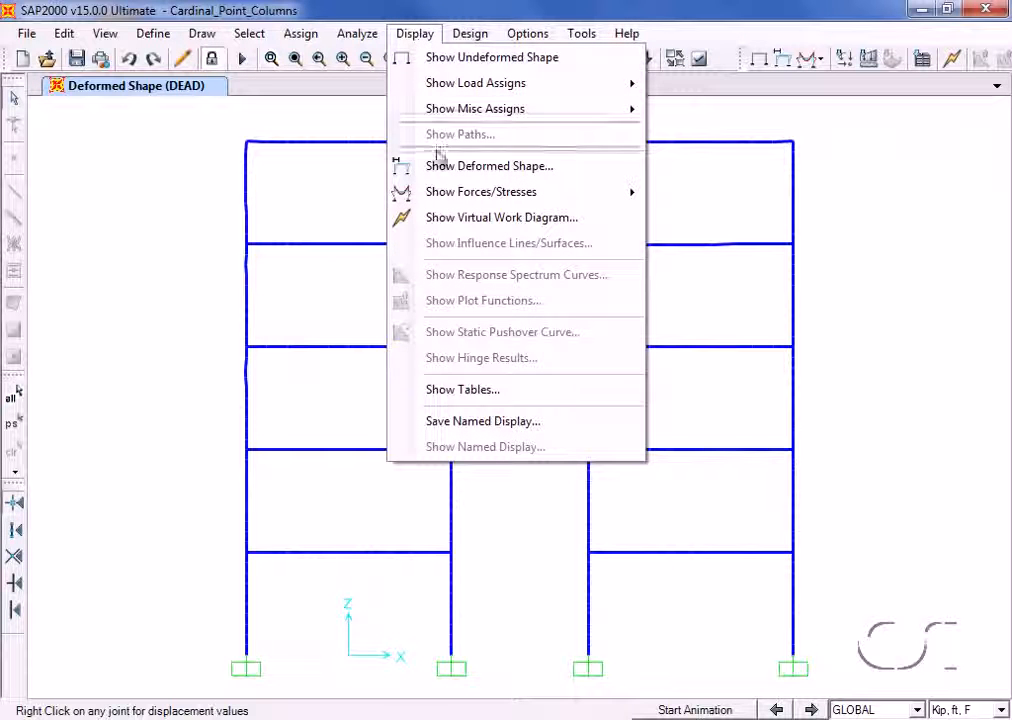
pyautogui.moveTo(452, 193)
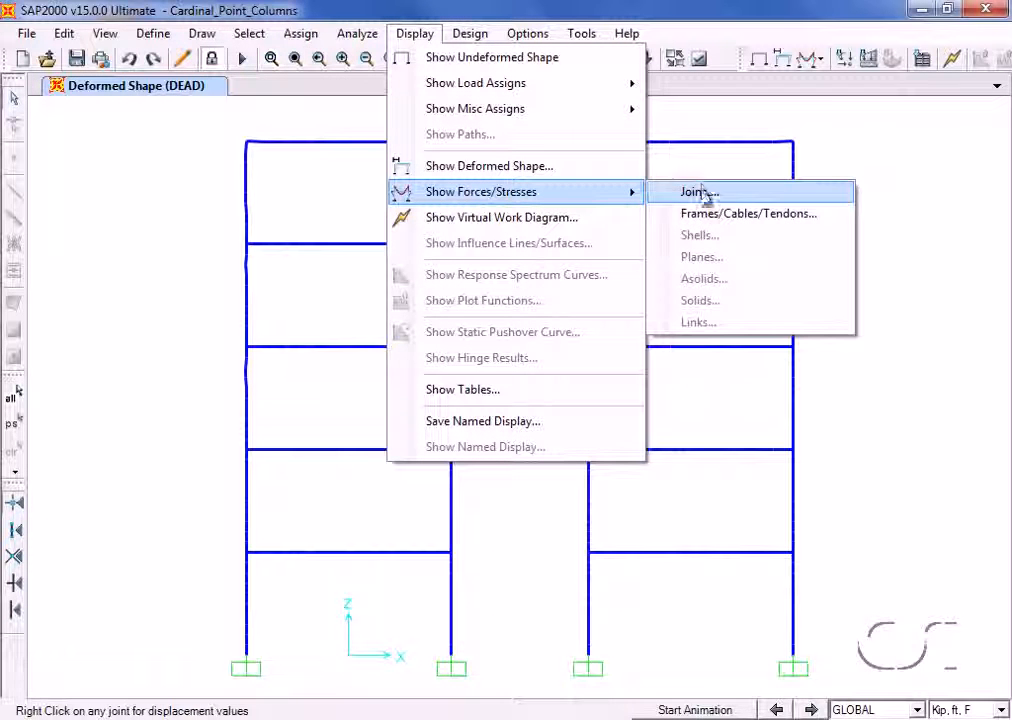
pyautogui.click(773, 215)
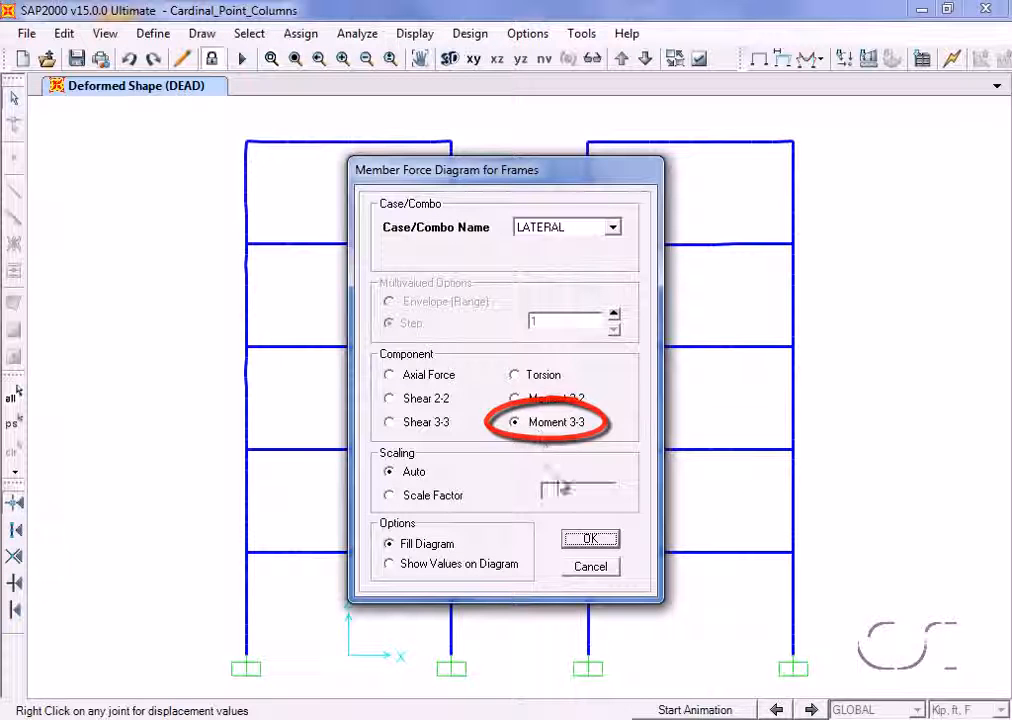
pyautogui.click(587, 540)
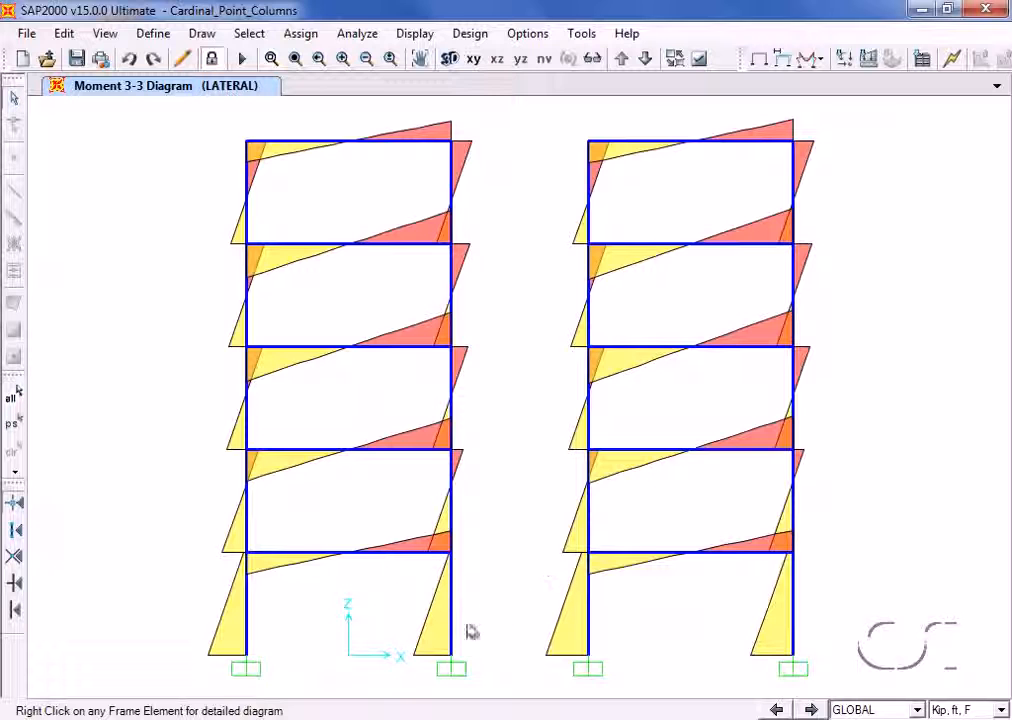
pyautogui.moveTo(452, 660)
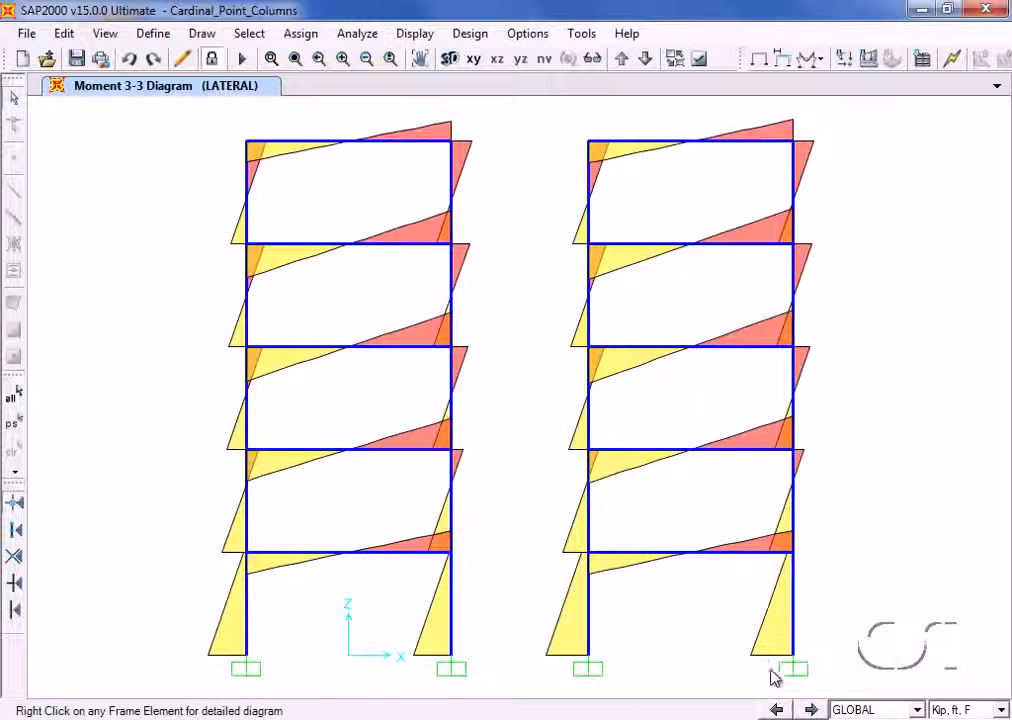
pyautogui.moveTo(795, 656)
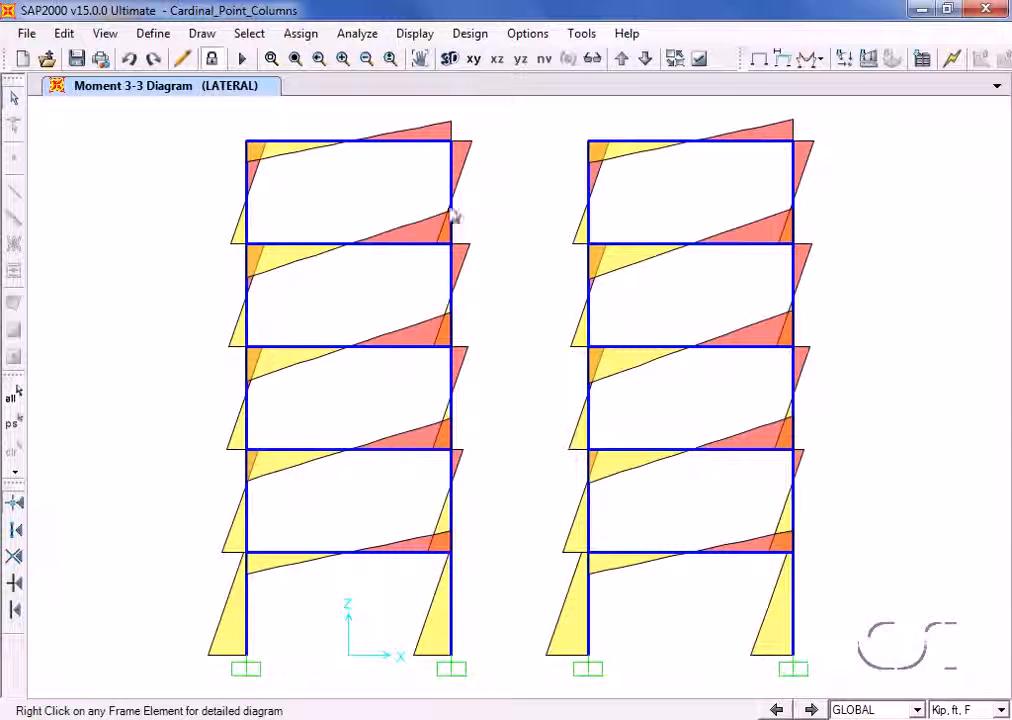
# Show the deformed shape for the LATERAL case and check the displacements of the roof-level joint on each frame's right column line.
pyautogui.click(415, 34)
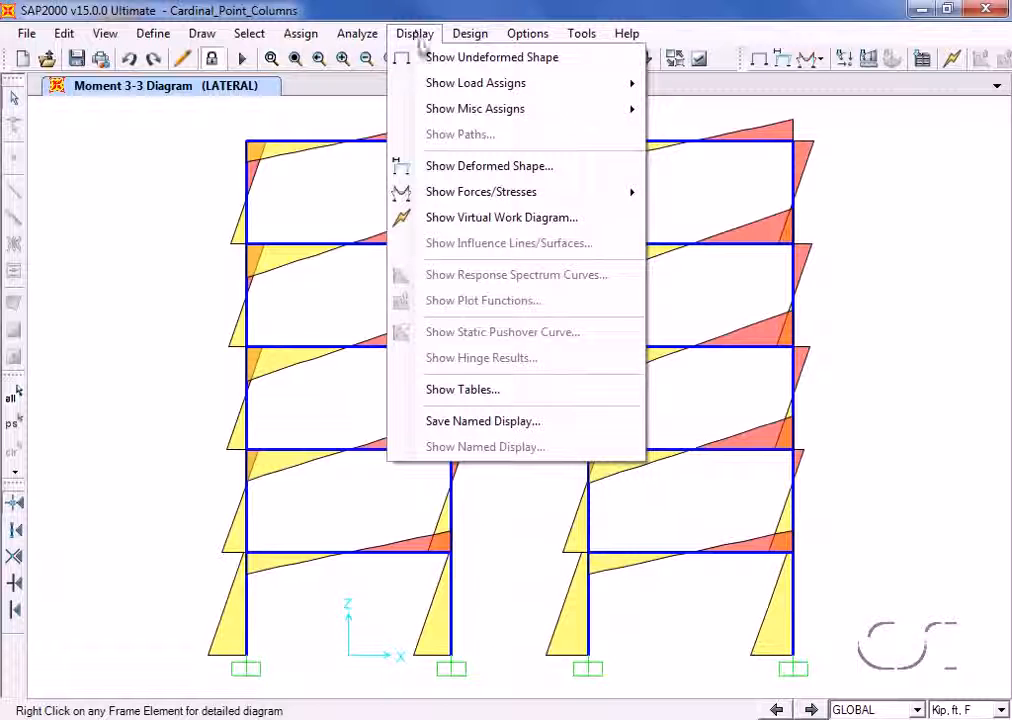
pyautogui.click(522, 167)
pyautogui.click(550, 149)
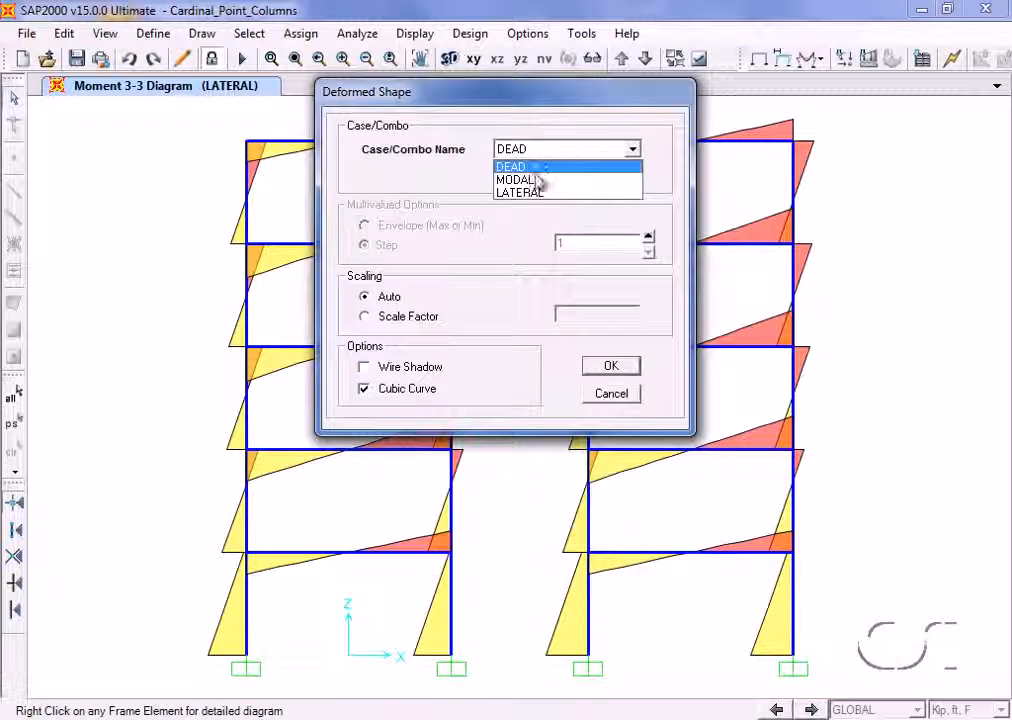
pyautogui.click(533, 193)
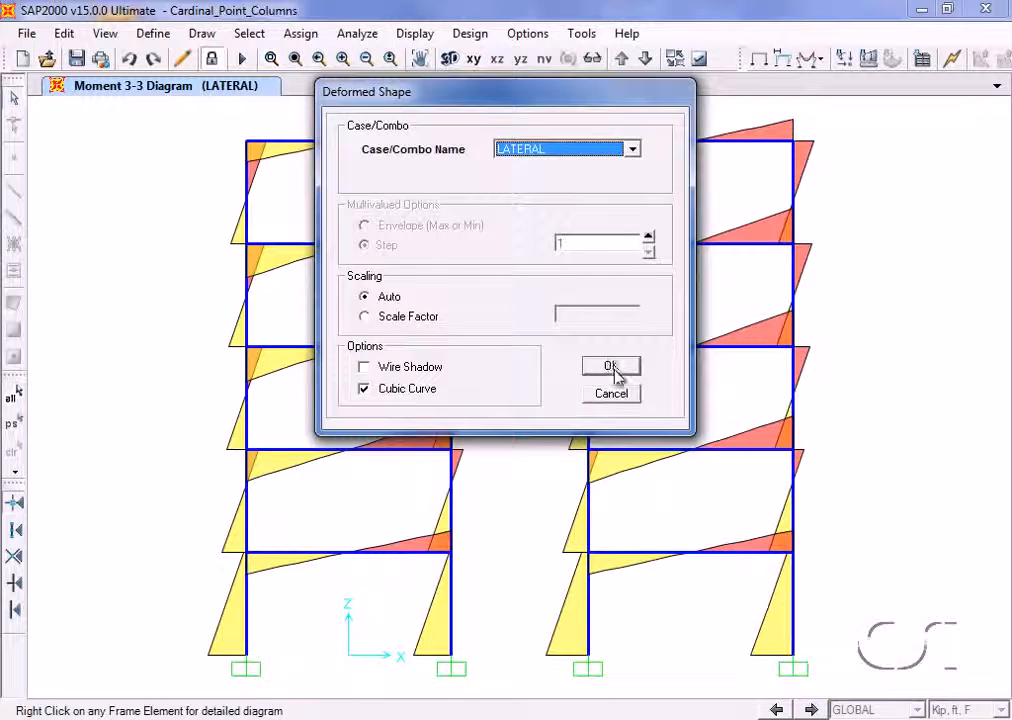
pyautogui.click(612, 367)
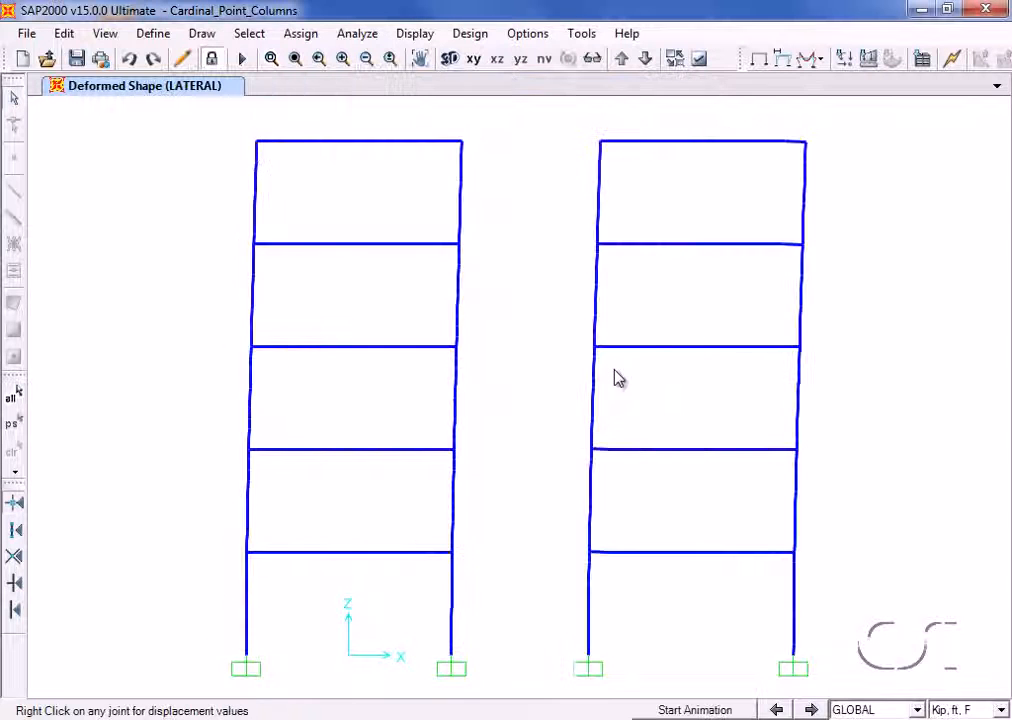
pyautogui.rightClick(464, 145)
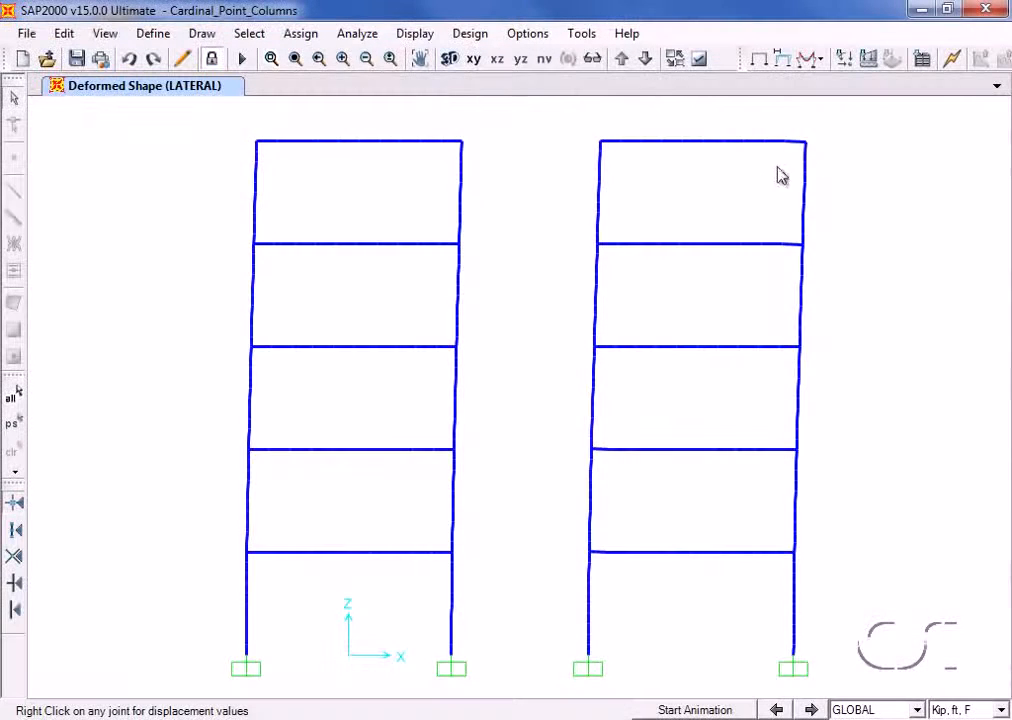
pyautogui.rightClick(806, 146)
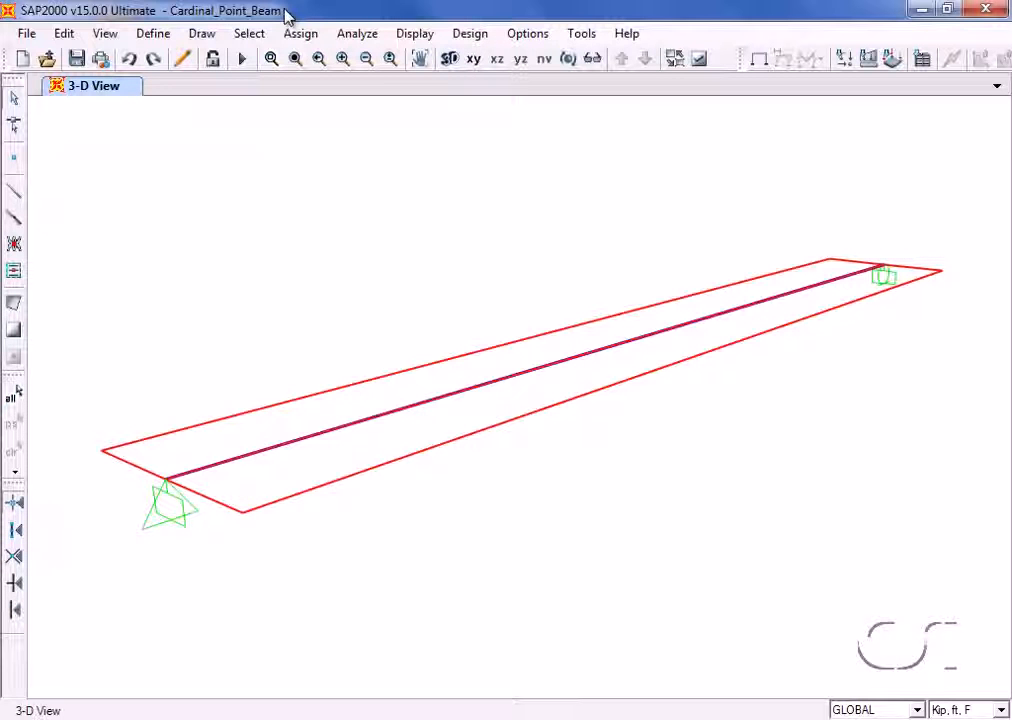
# Turn on the extruded view to show the beam and slab of the Cardinal_Point_Beam model with their real thicknesses.
pyautogui.click(698, 60)
pyautogui.click(528, 276)
pyautogui.click(476, 540)
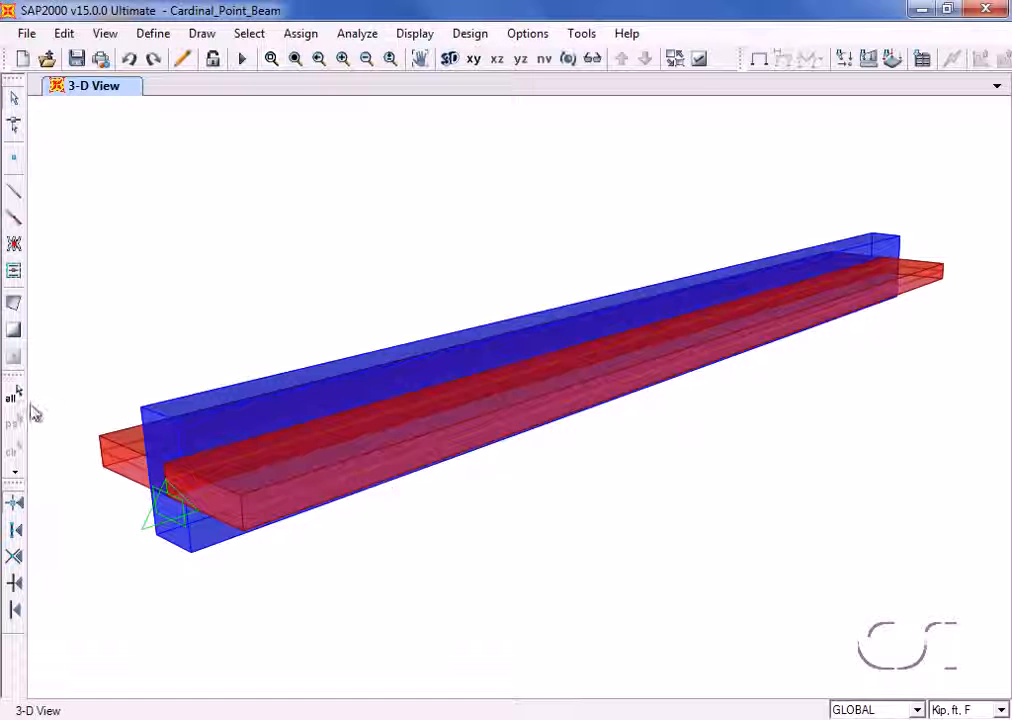
# Replicate the entire beam-and-slab model once, linearly, with a dx increment of 25 ft.
pyautogui.click(13, 398)
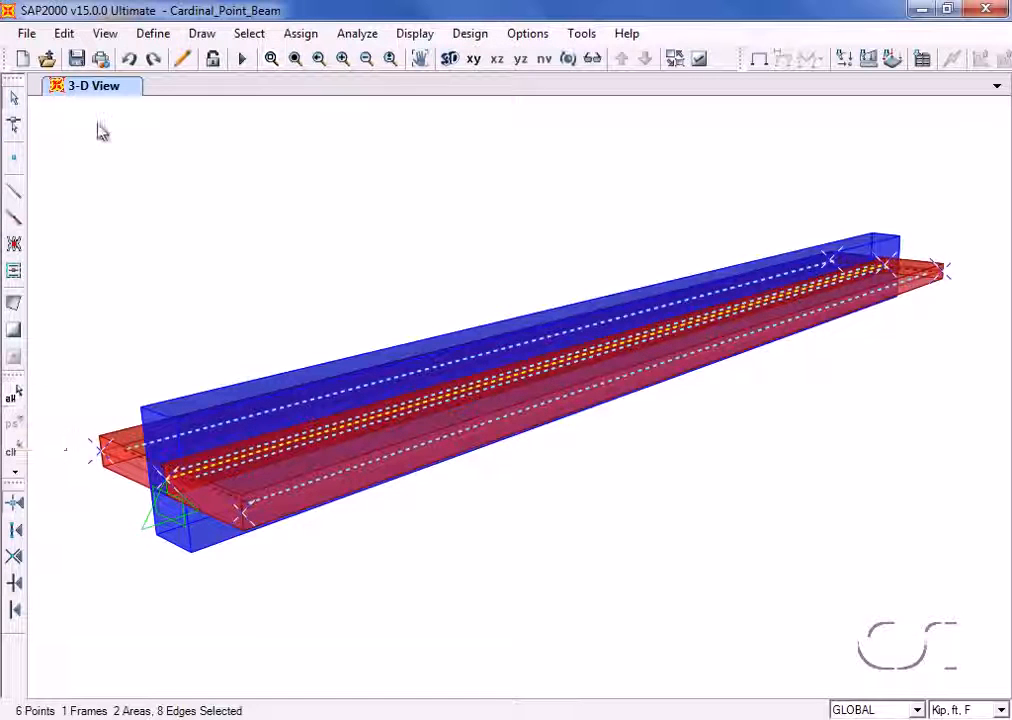
pyautogui.click(65, 34)
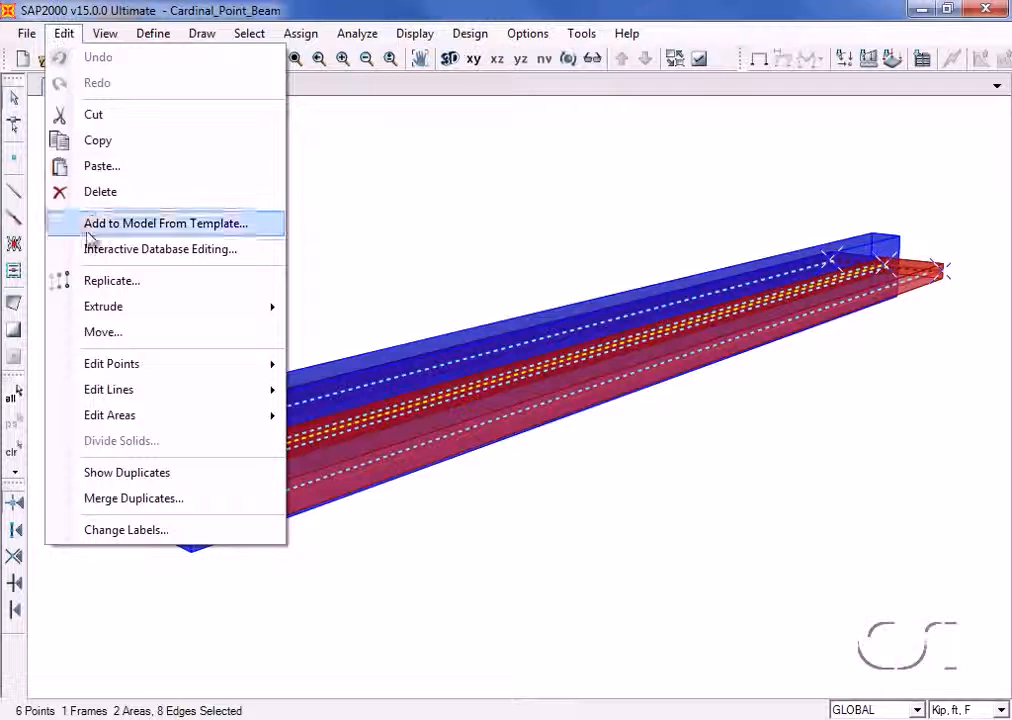
pyautogui.click(98, 281)
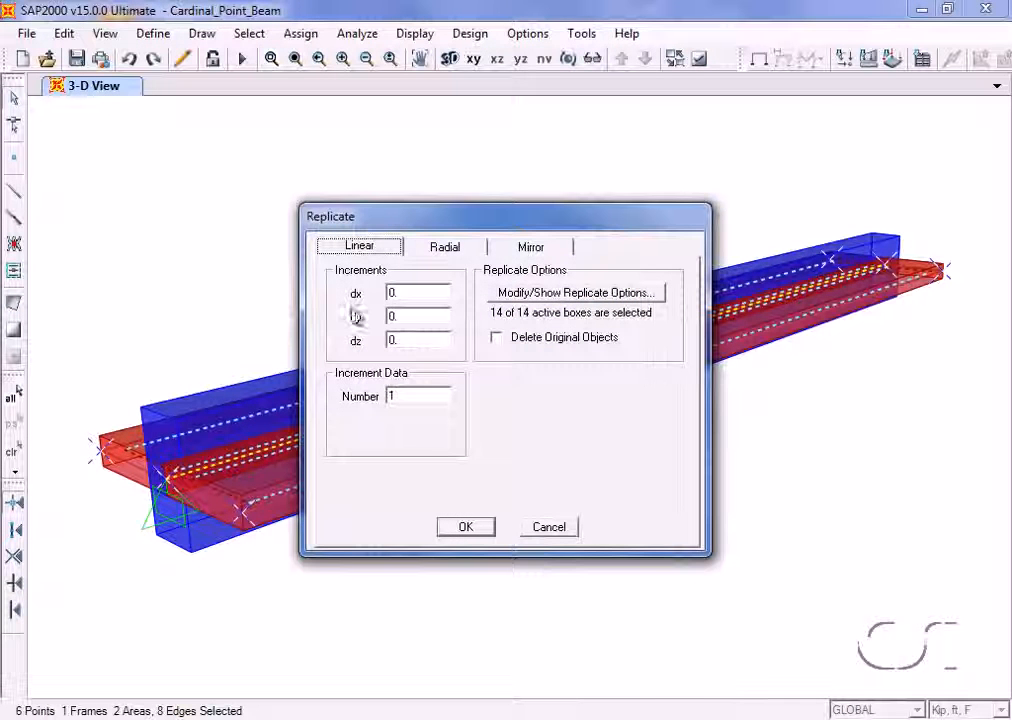
pyautogui.doubleClick(413, 294)
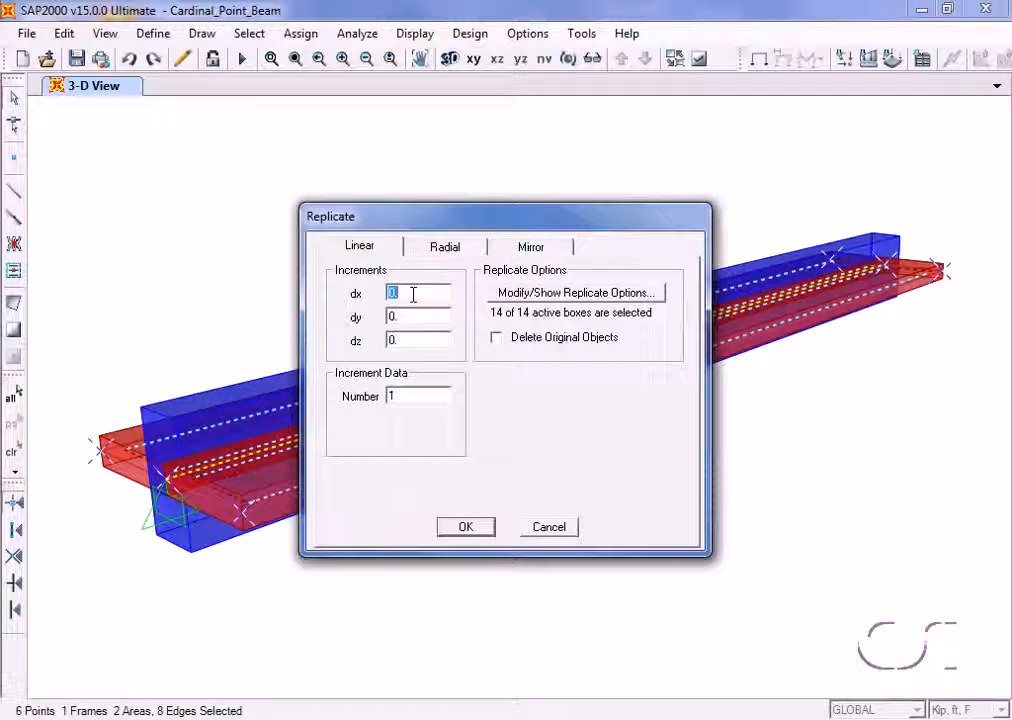
pyautogui.write('25')
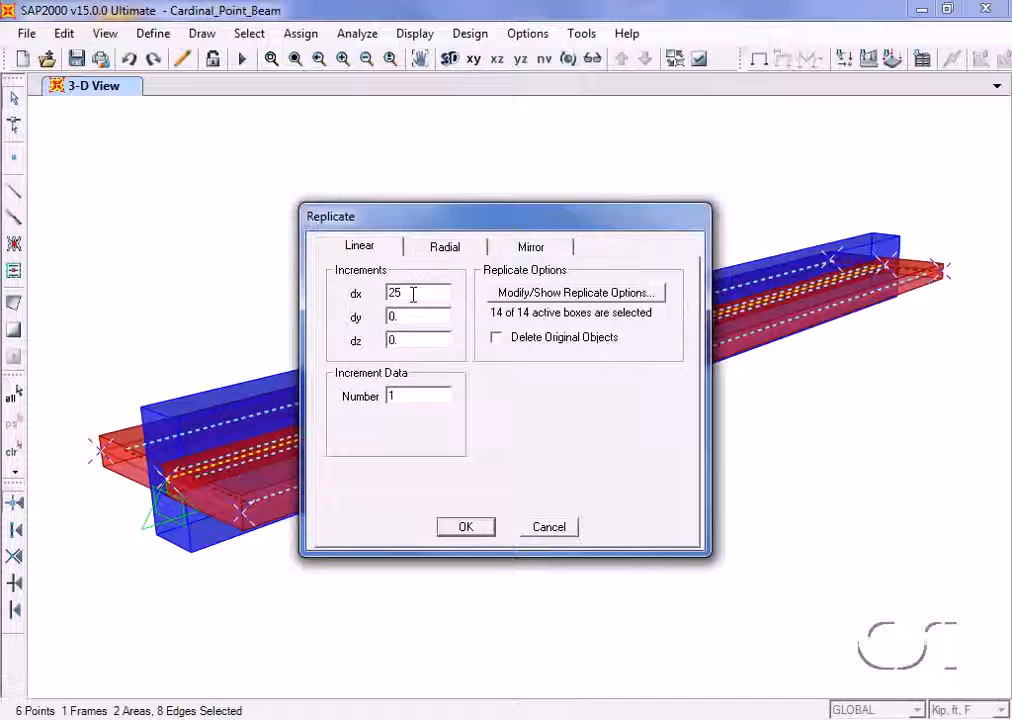
pyautogui.click(466, 527)
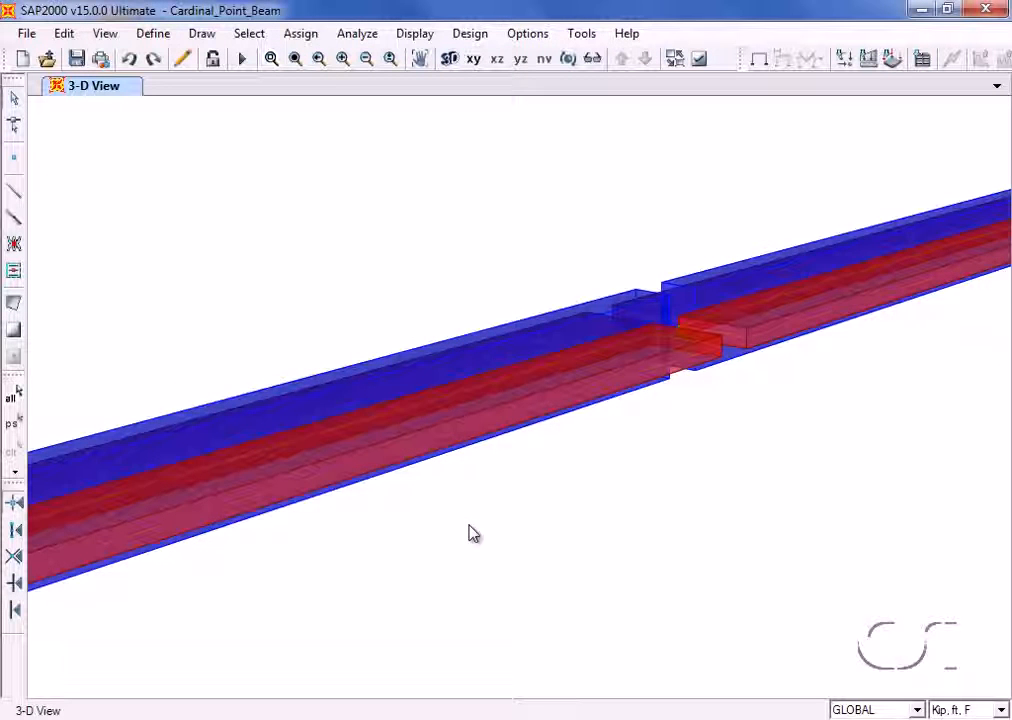
pyautogui.click(296, 58)
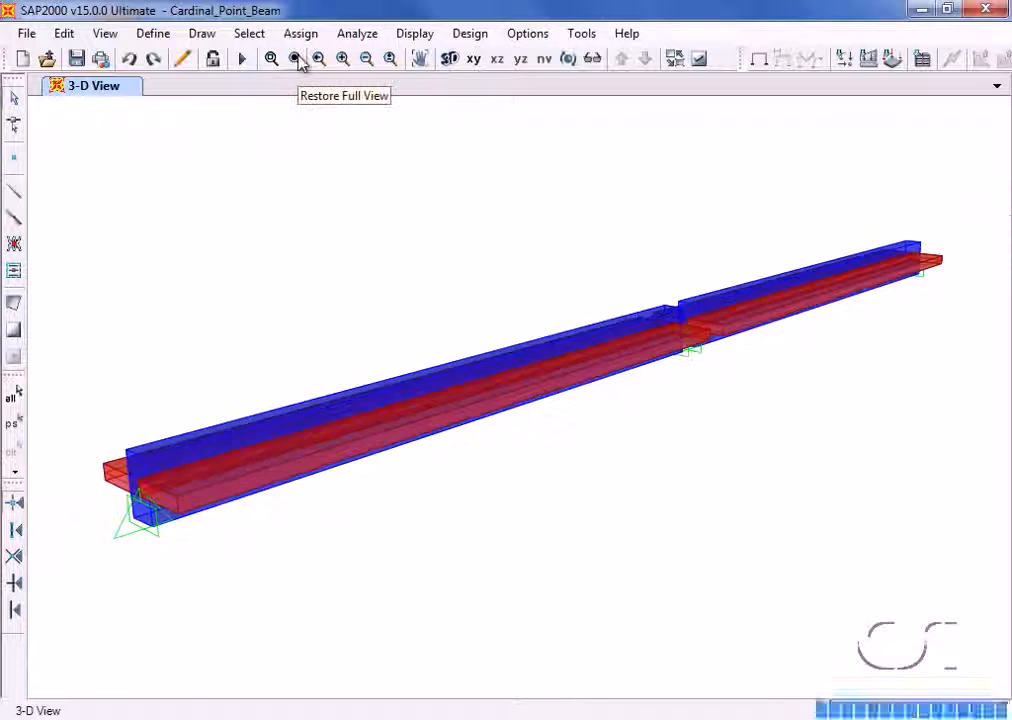
# In the X-Z plane at Y=0, set the replicated beam's insertion point to cardinal point 8 (Top Center).
pyautogui.click(497, 59)
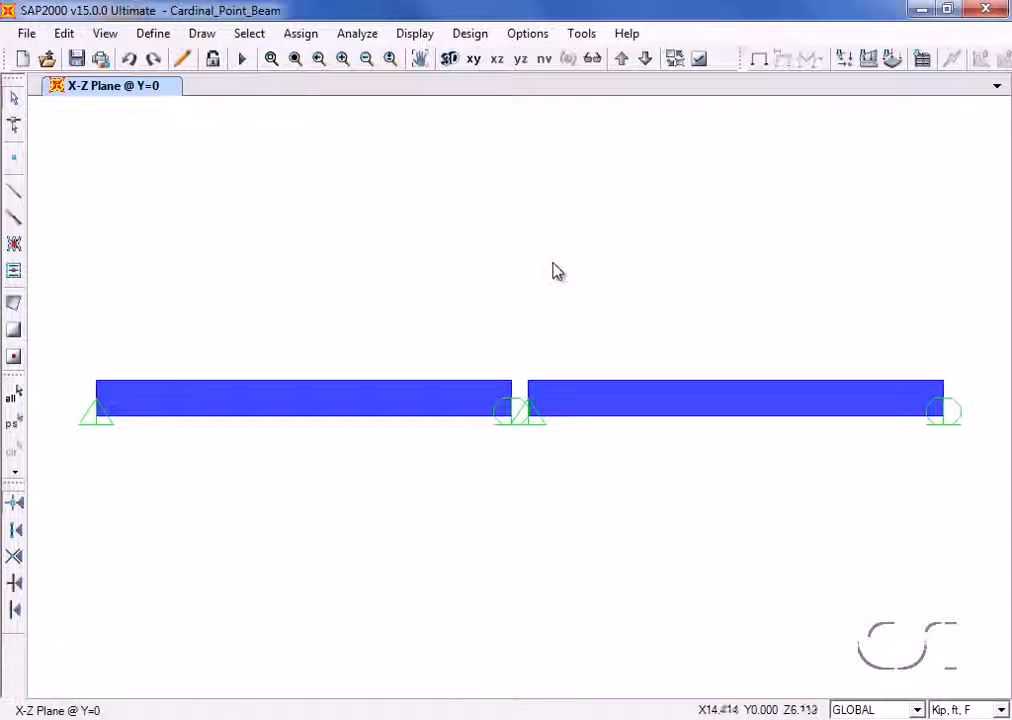
pyautogui.click(624, 407)
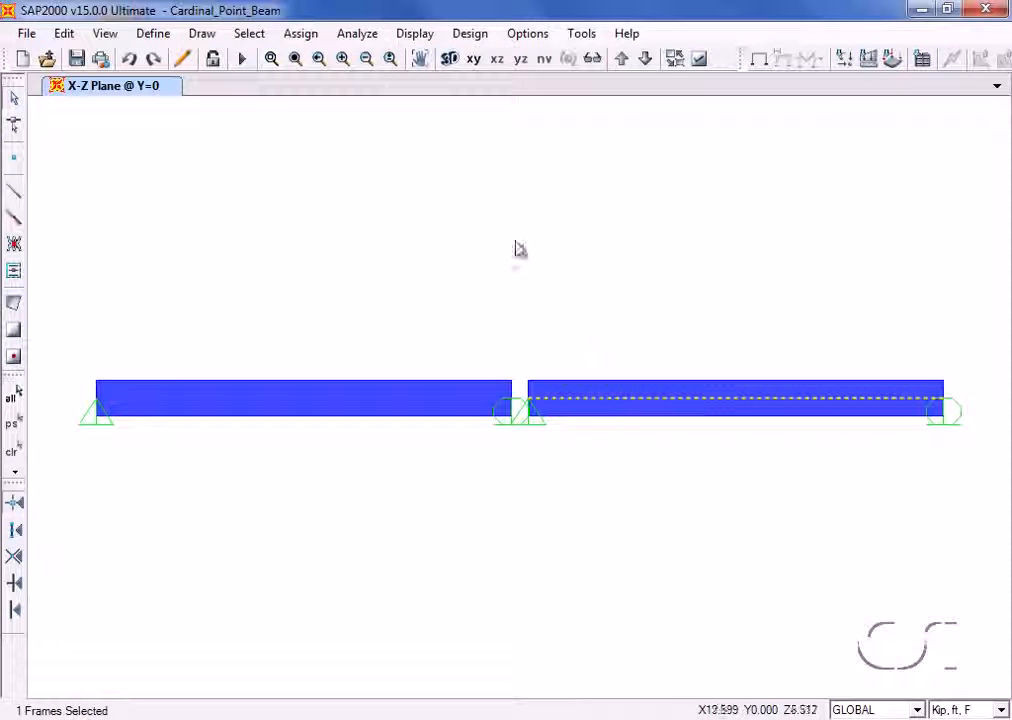
pyautogui.click(301, 38)
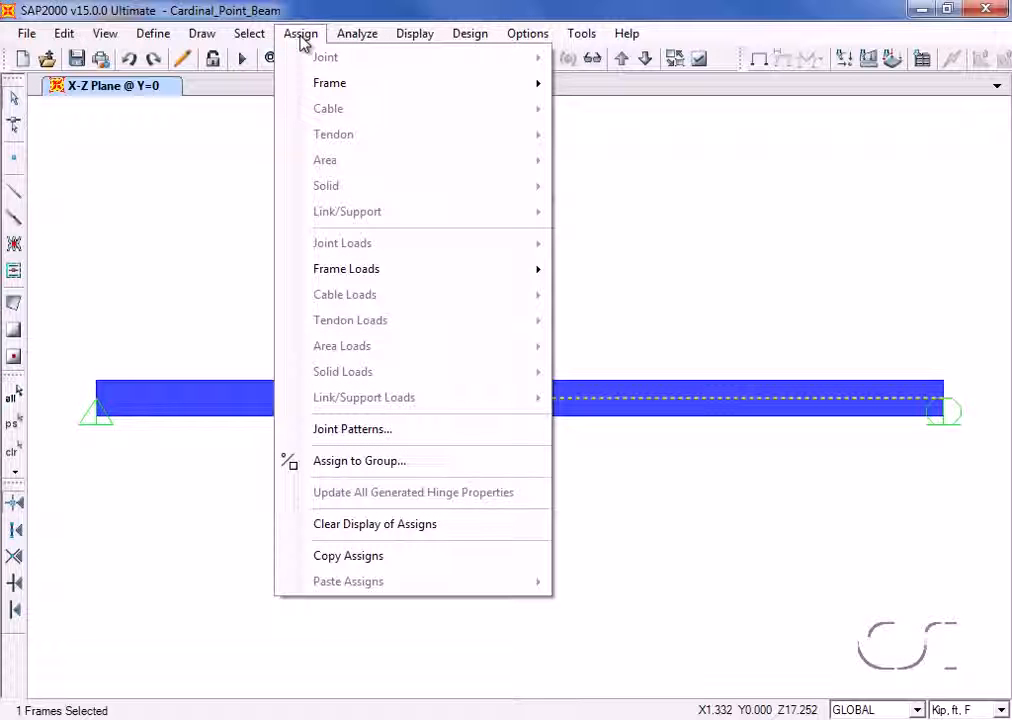
pyautogui.moveTo(412, 84)
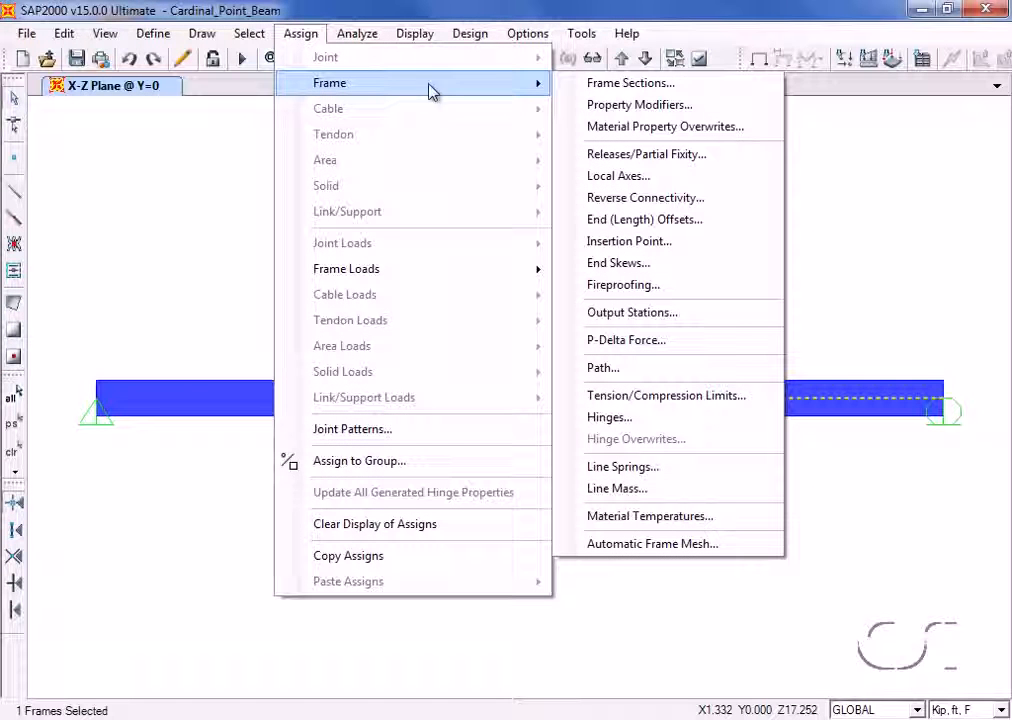
pyautogui.click(660, 243)
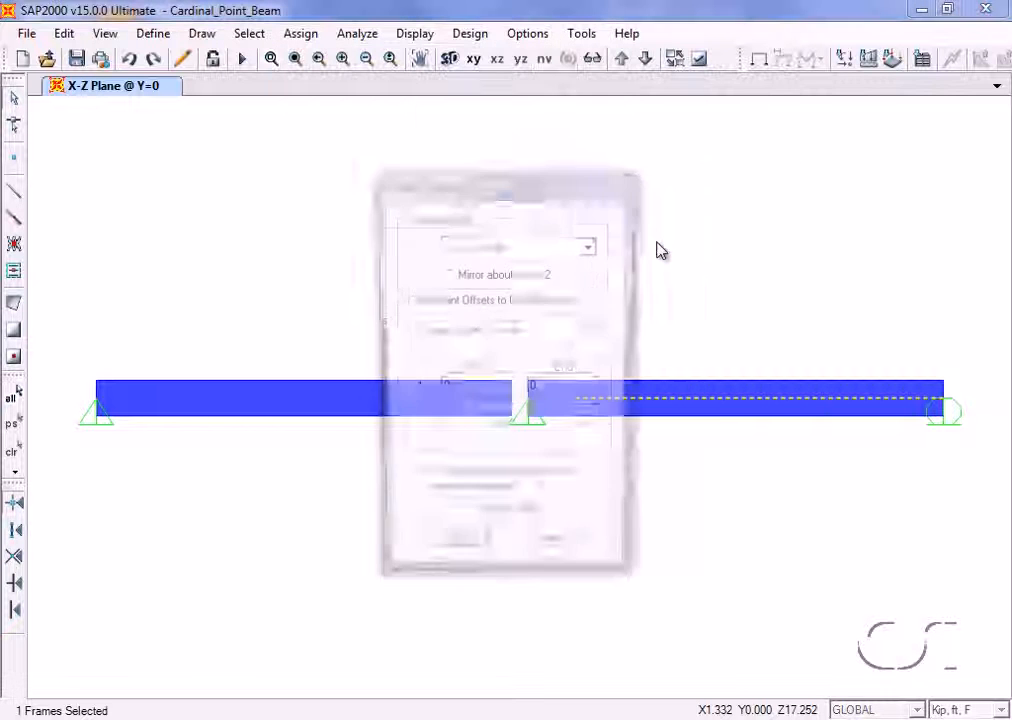
pyautogui.click(556, 248)
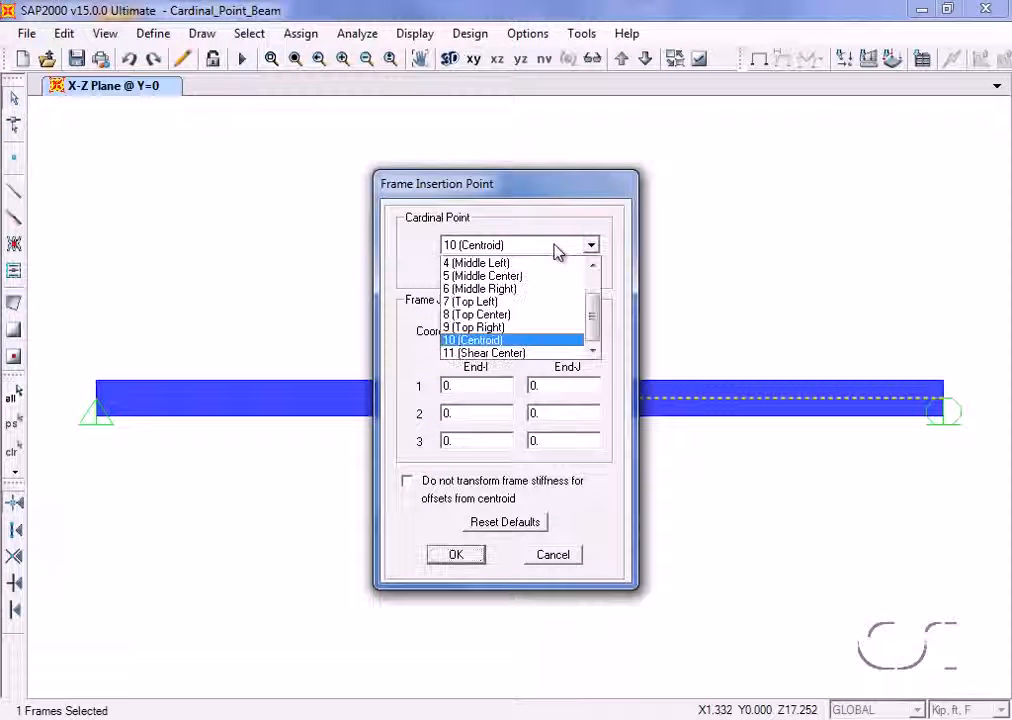
pyautogui.click(505, 318)
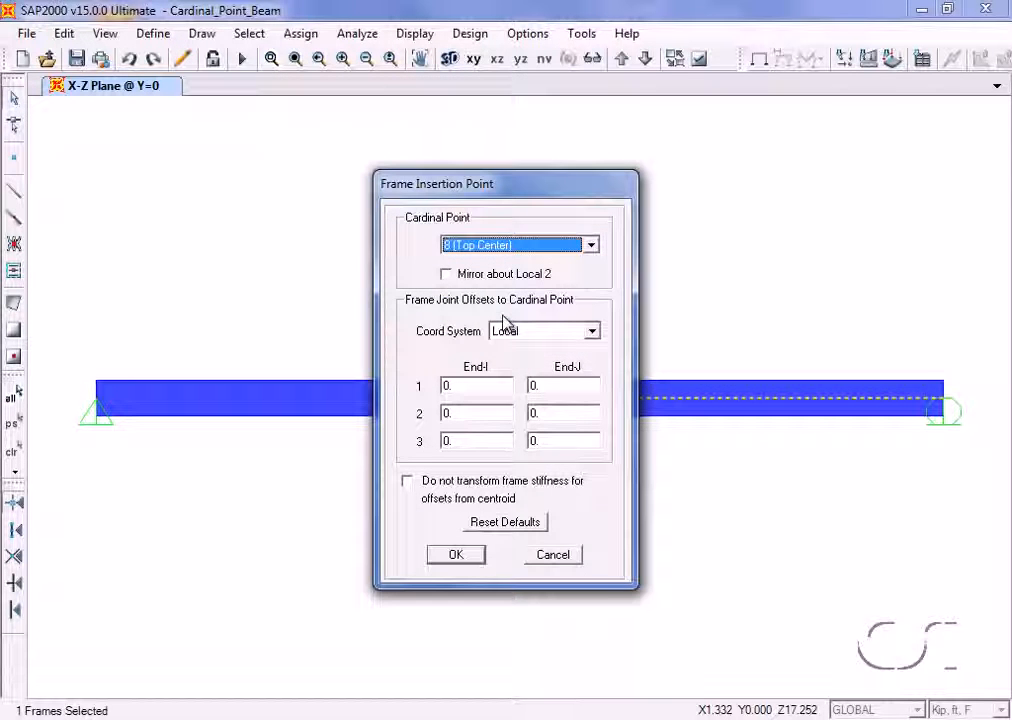
pyautogui.click(455, 555)
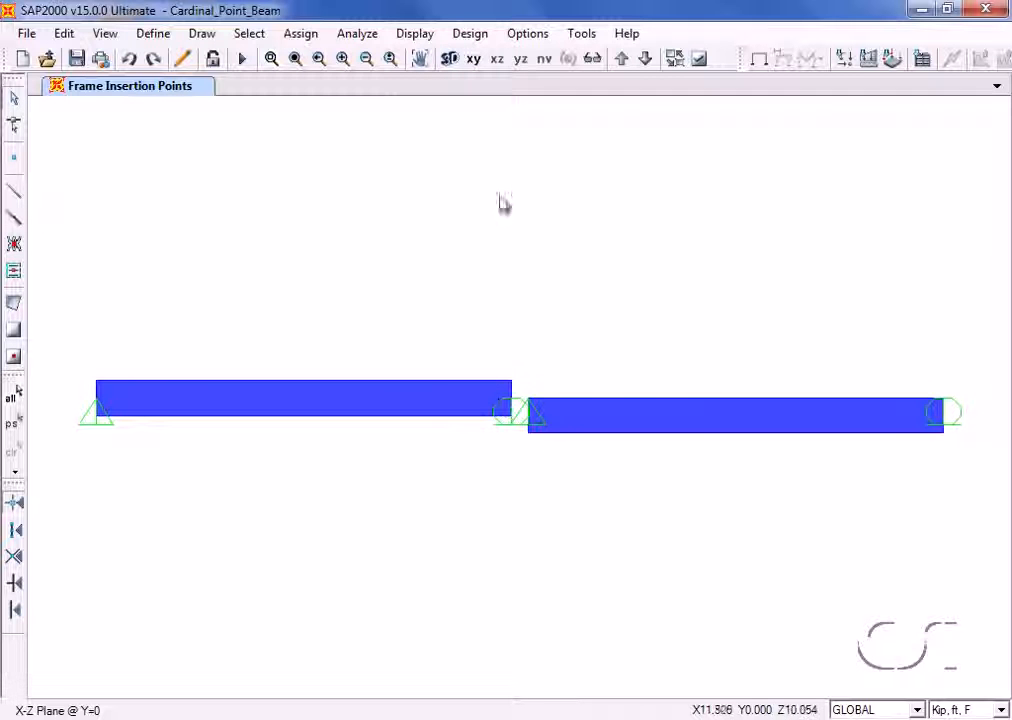
# Show both beam-and-slab models in a 3-D perspective view and run the analysis for the DEAD and MODAL cases.
pyautogui.click(450, 59)
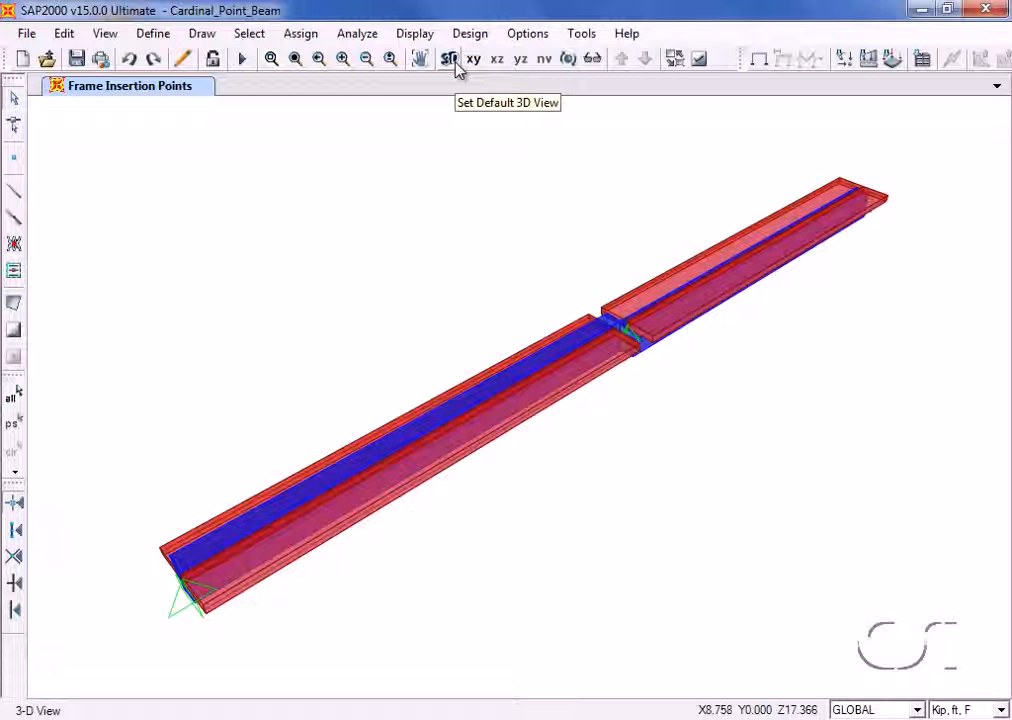
pyautogui.click(568, 60)
pyautogui.moveTo(556, 262); pyautogui.dragTo(577, 255)
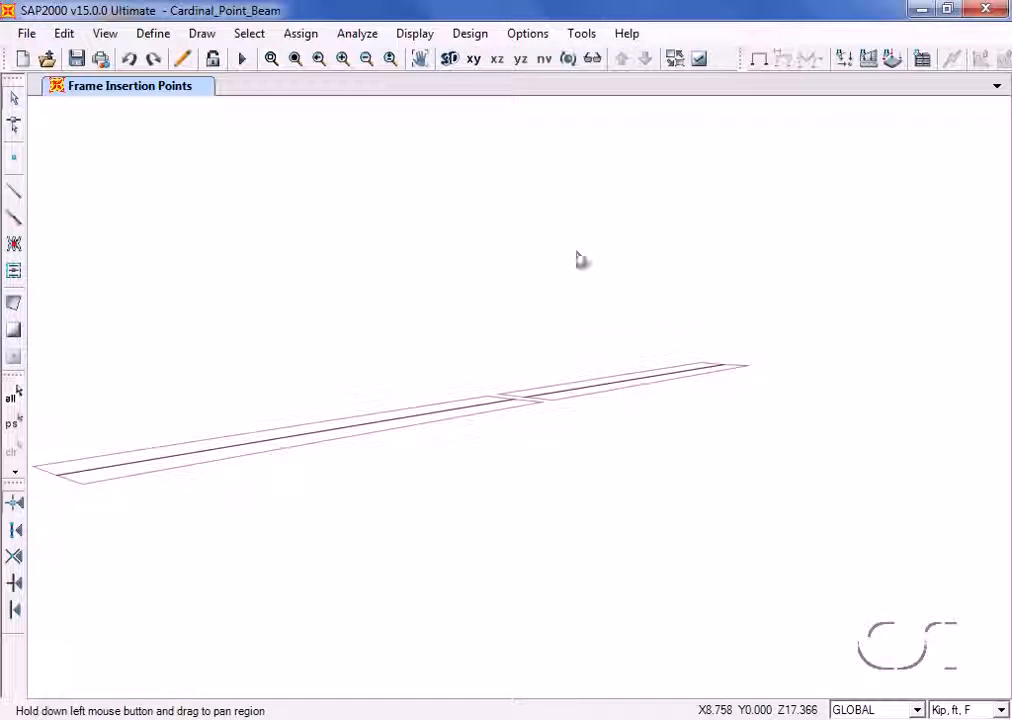
pyautogui.click(296, 60)
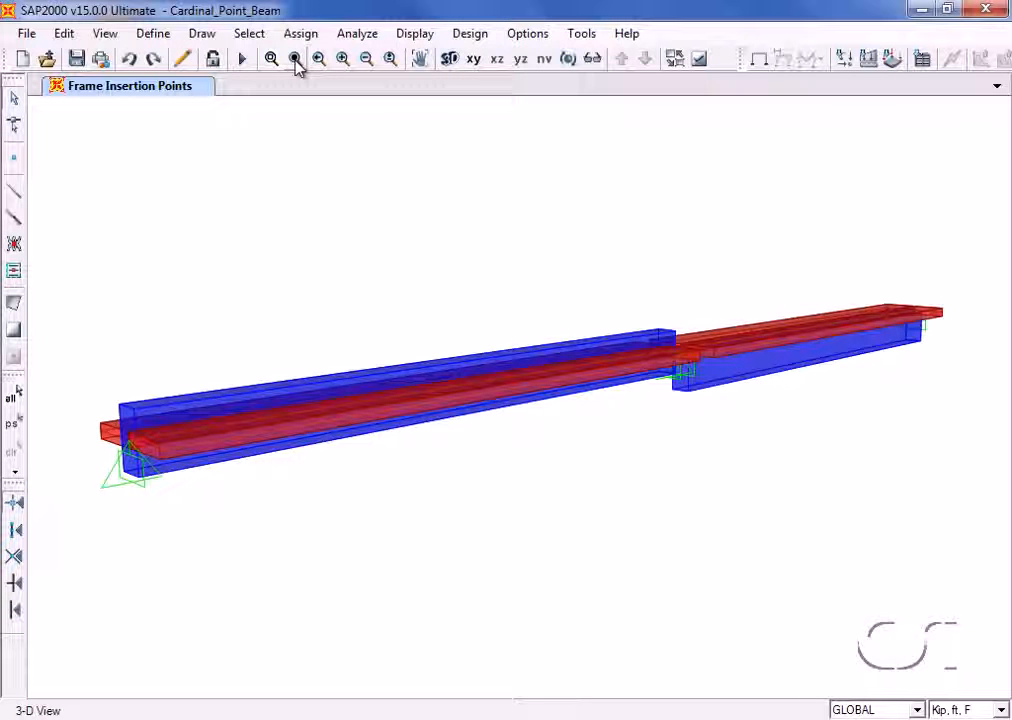
pyautogui.click(353, 38)
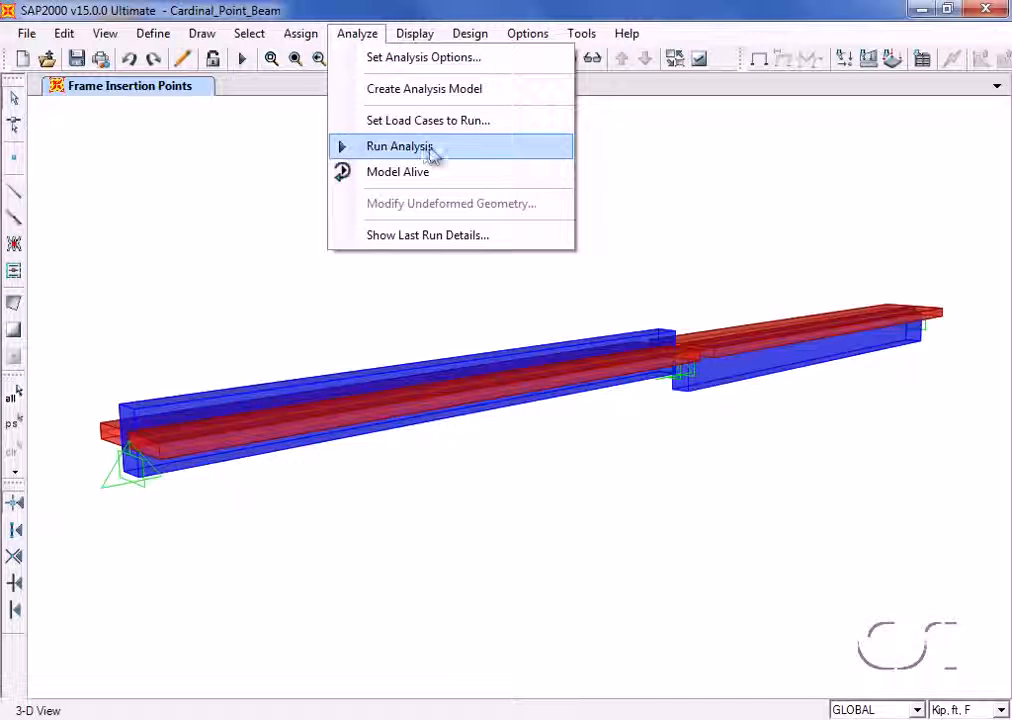
pyautogui.click(394, 153)
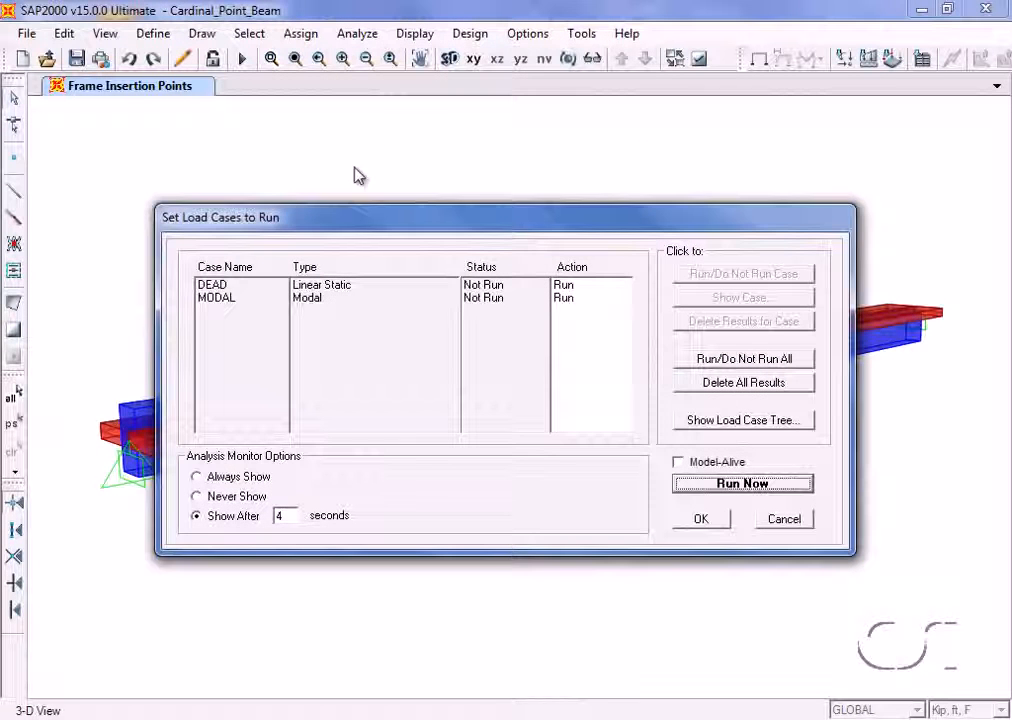
pyautogui.click(740, 485)
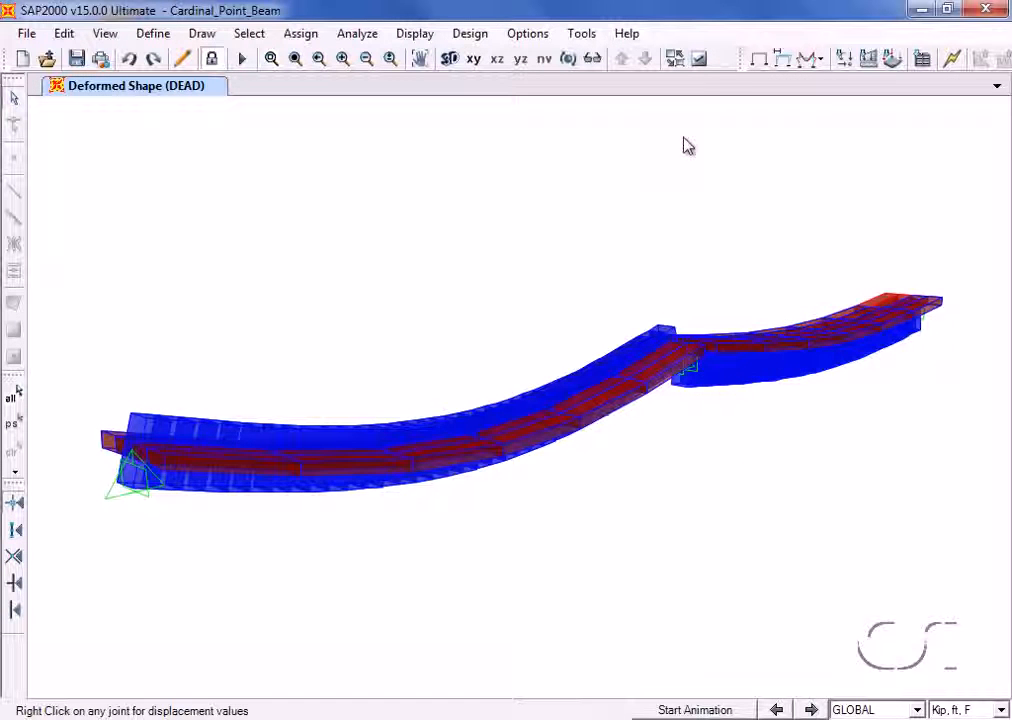
# Turn off the extruded view so the DEAD deformed shape displays as line and area elements.
pyautogui.click(700, 63)
pyautogui.click(511, 277)
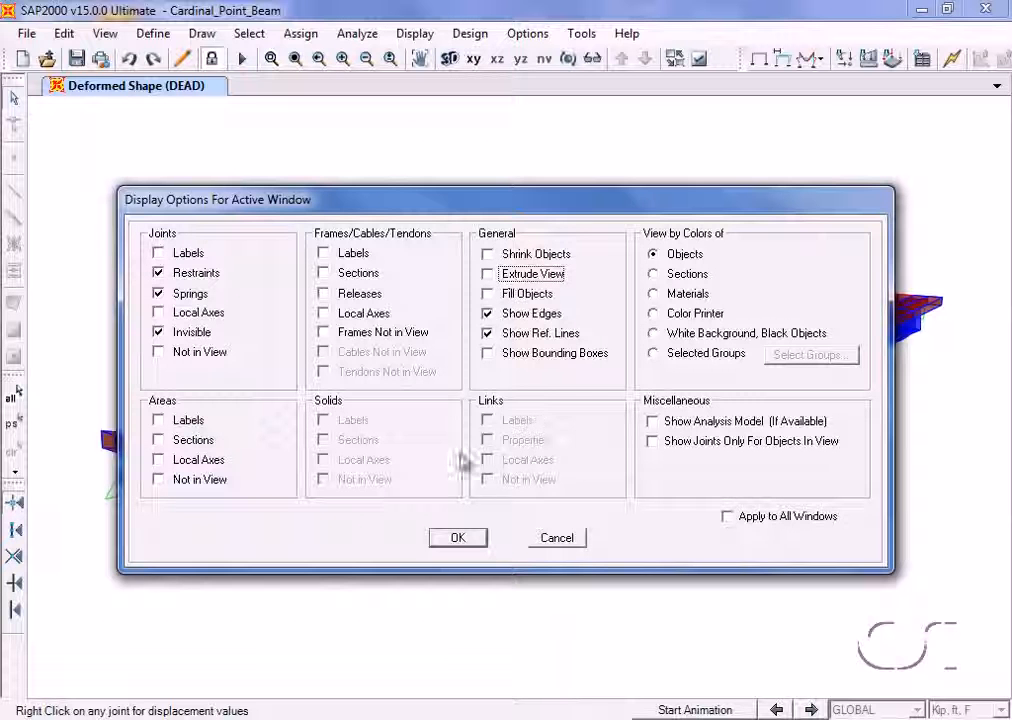
pyautogui.click(459, 540)
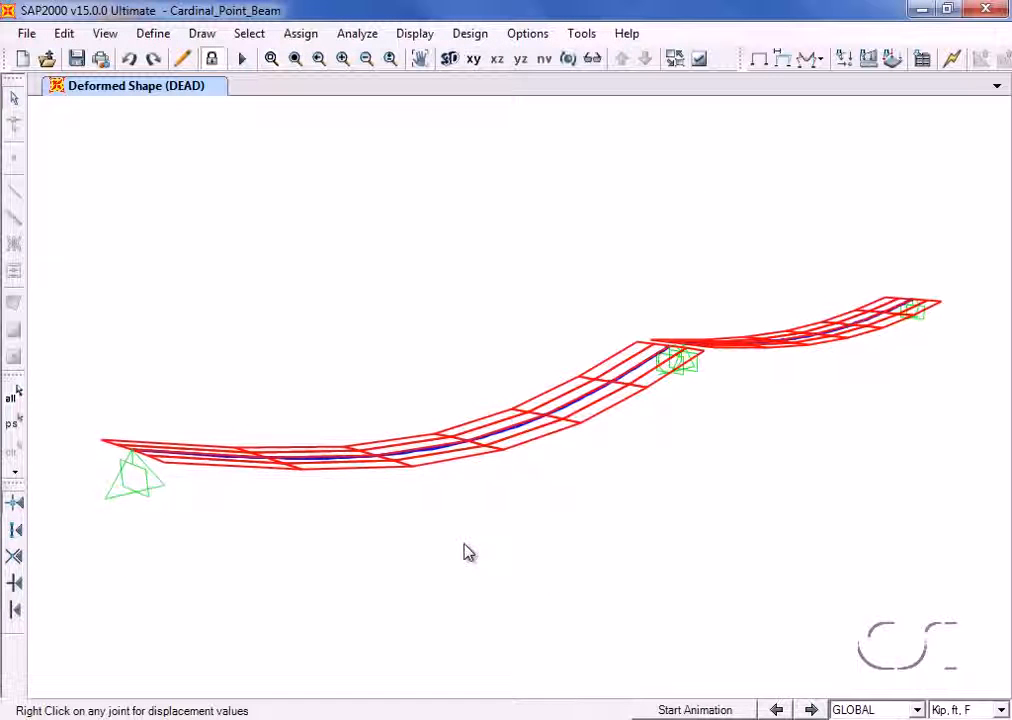
# View the DEAD deformed shape in the X-Z plane and check the midspan joint displacement of each beam.
pyautogui.click(498, 60)
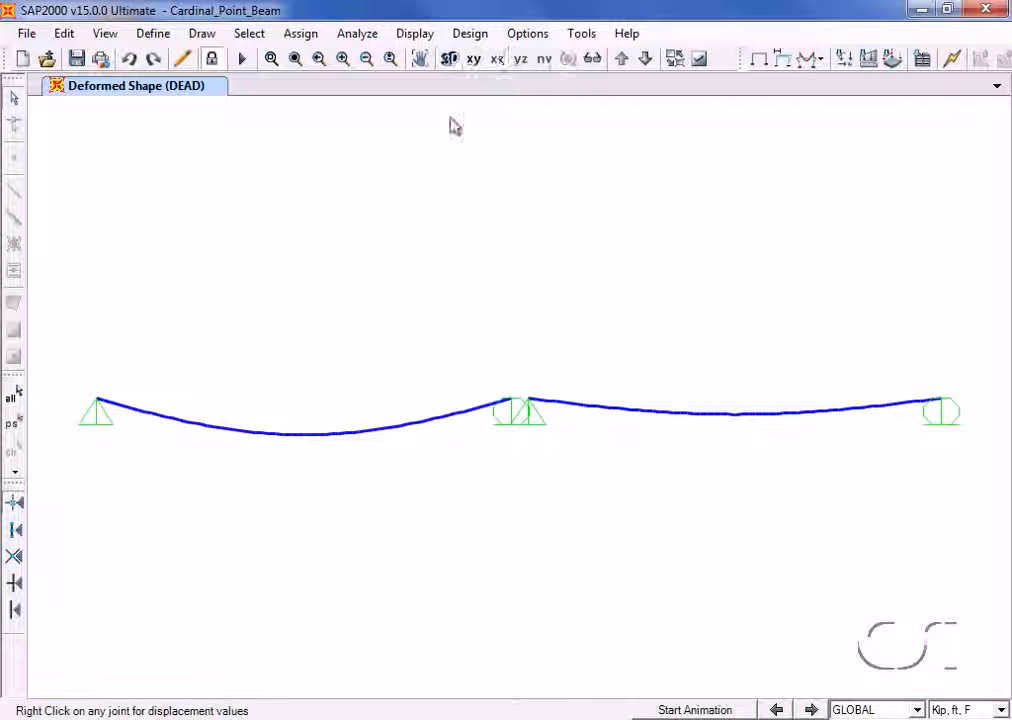
pyautogui.rightClick(305, 436)
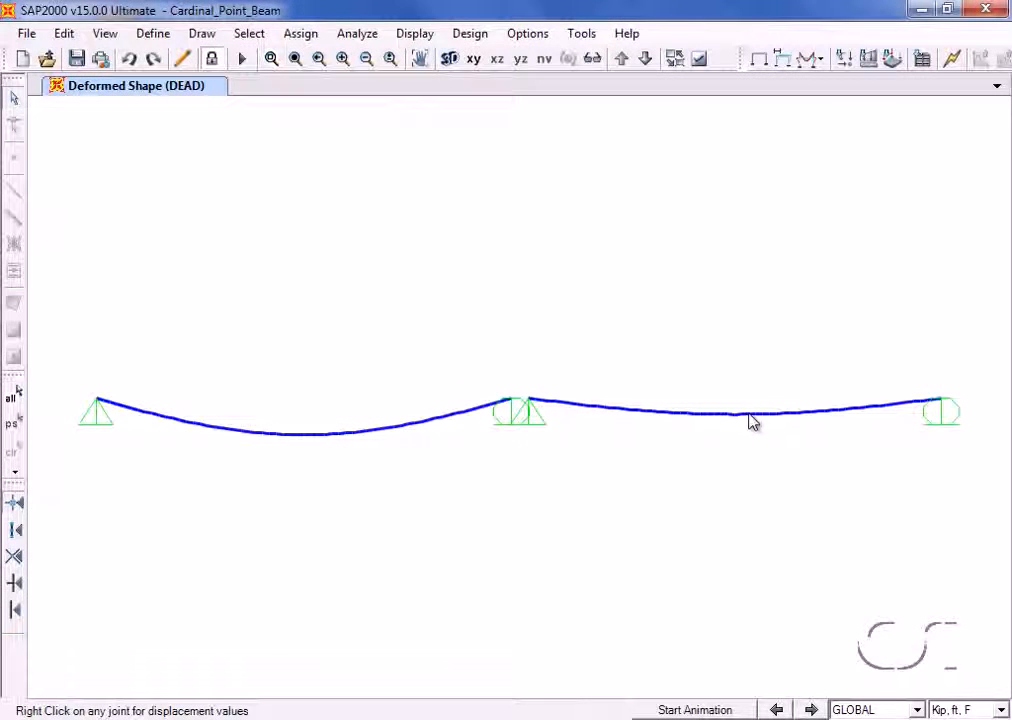
pyautogui.rightClick(736, 415)
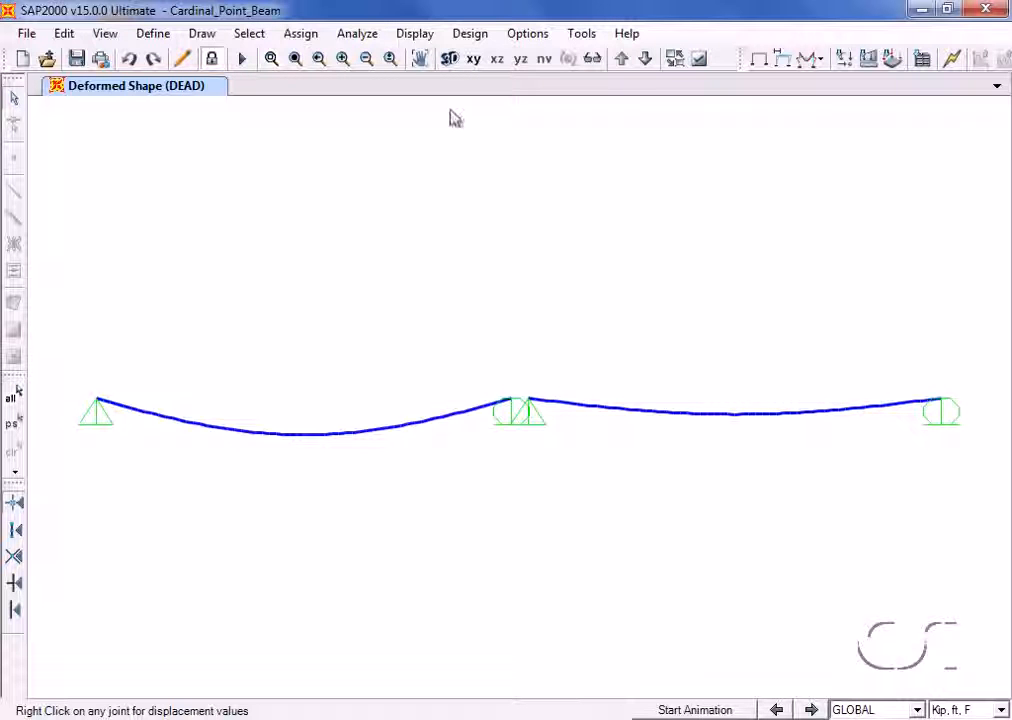
# Display the frame Moment 3-3 diagram for the DEAD case and check the midspan moment of each beam.
pyautogui.click(415, 33)
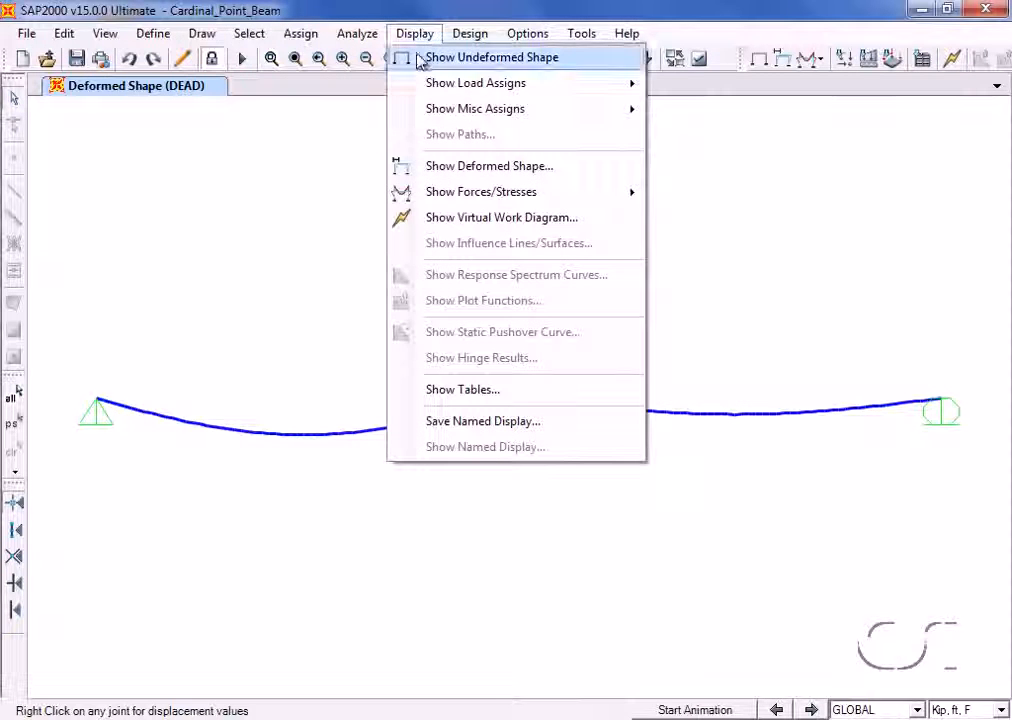
pyautogui.moveTo(552, 201)
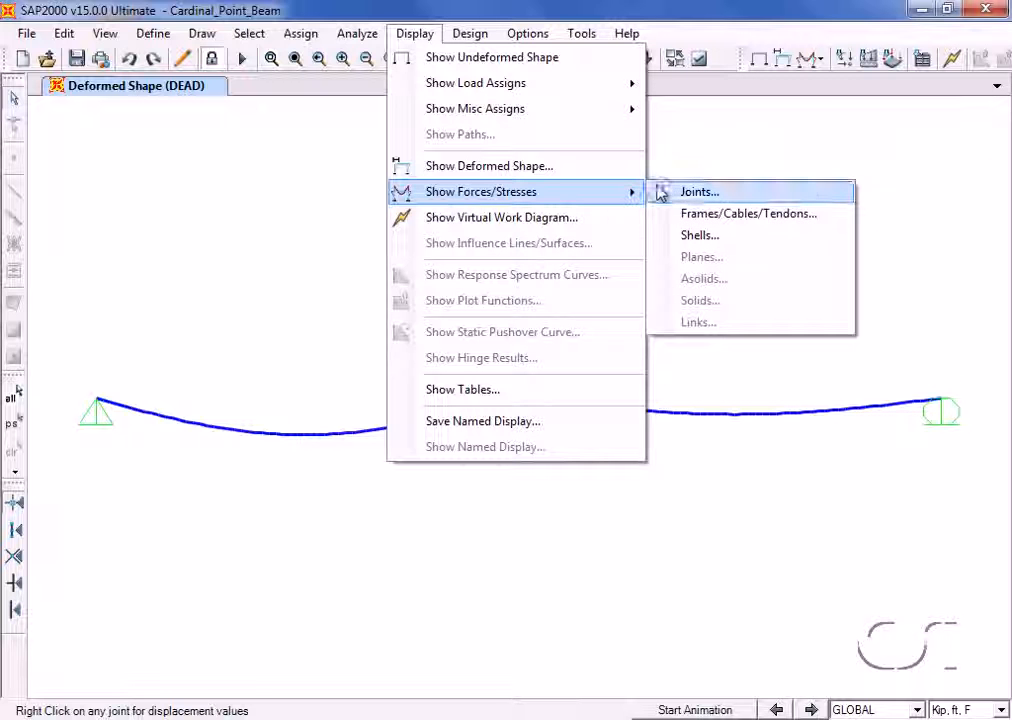
pyautogui.click(760, 219)
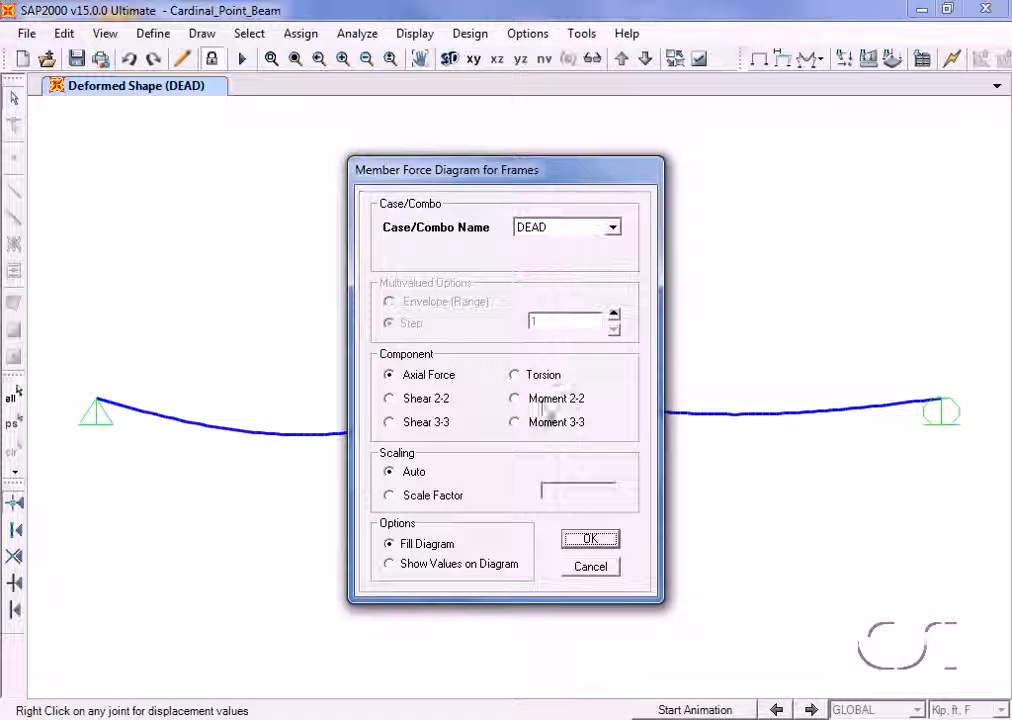
pyautogui.click(537, 427)
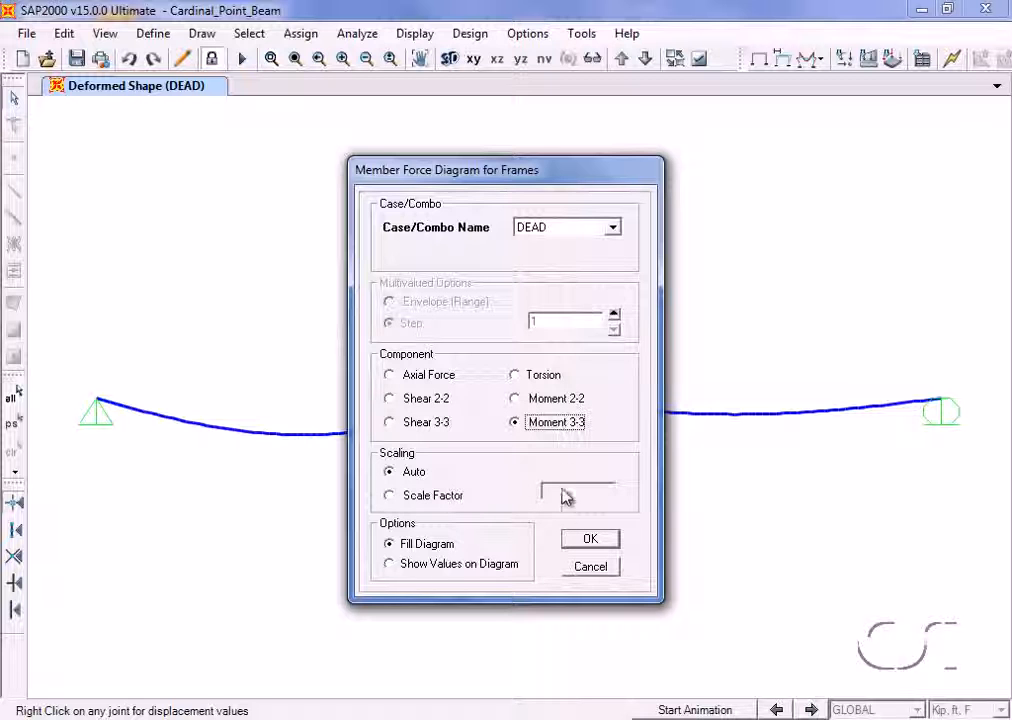
pyautogui.click(591, 540)
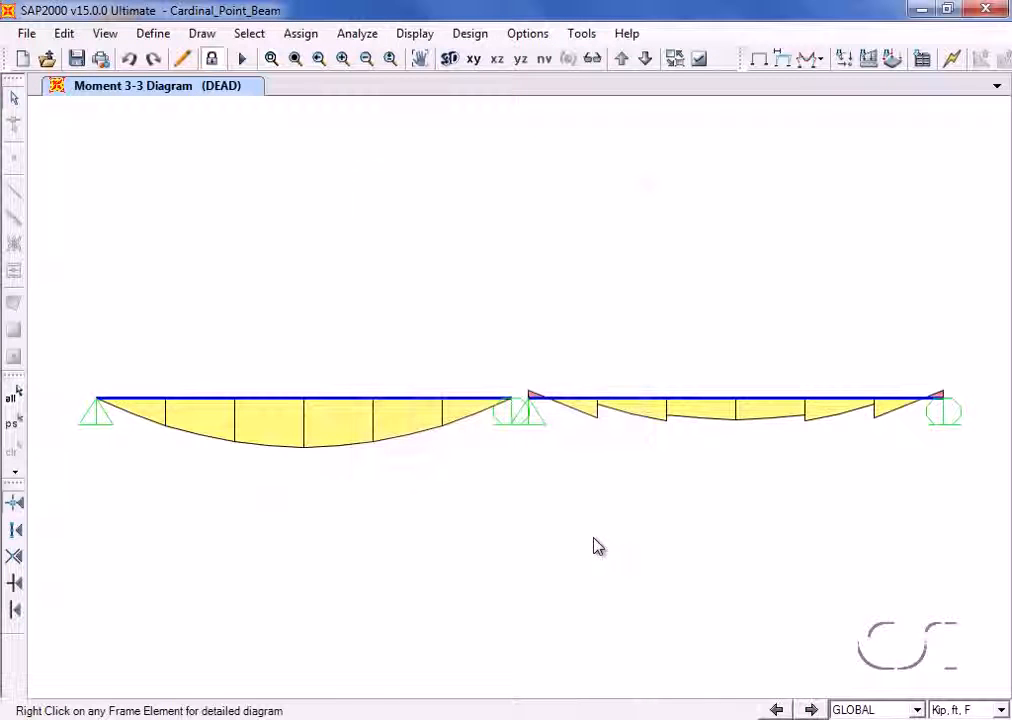
pyautogui.moveTo(312, 410)
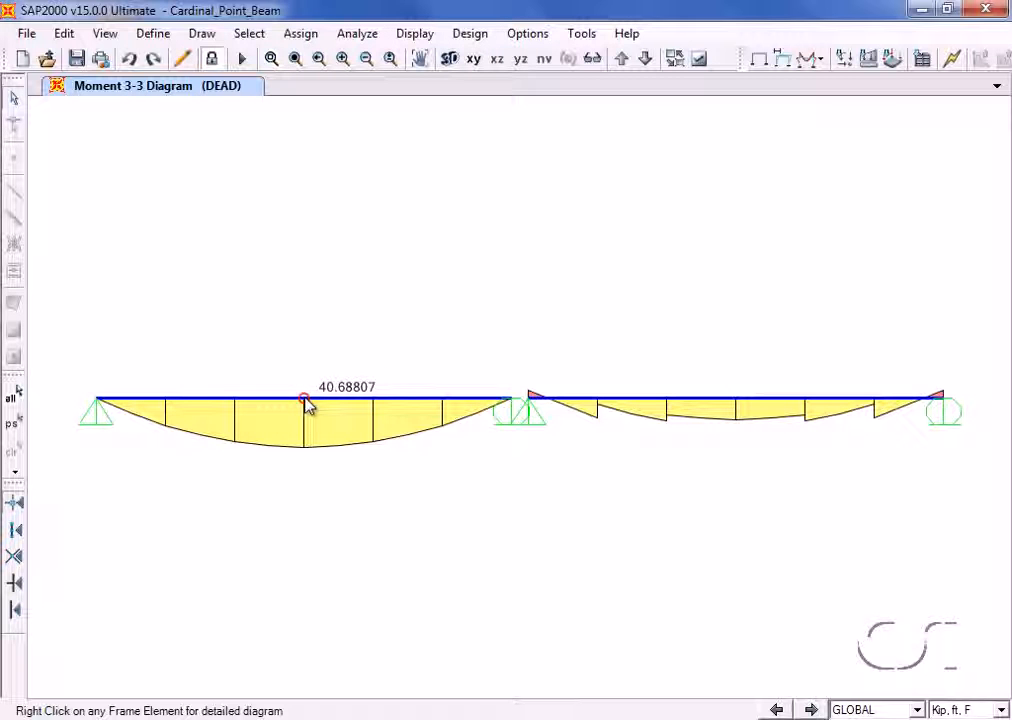
pyautogui.moveTo(701, 400)
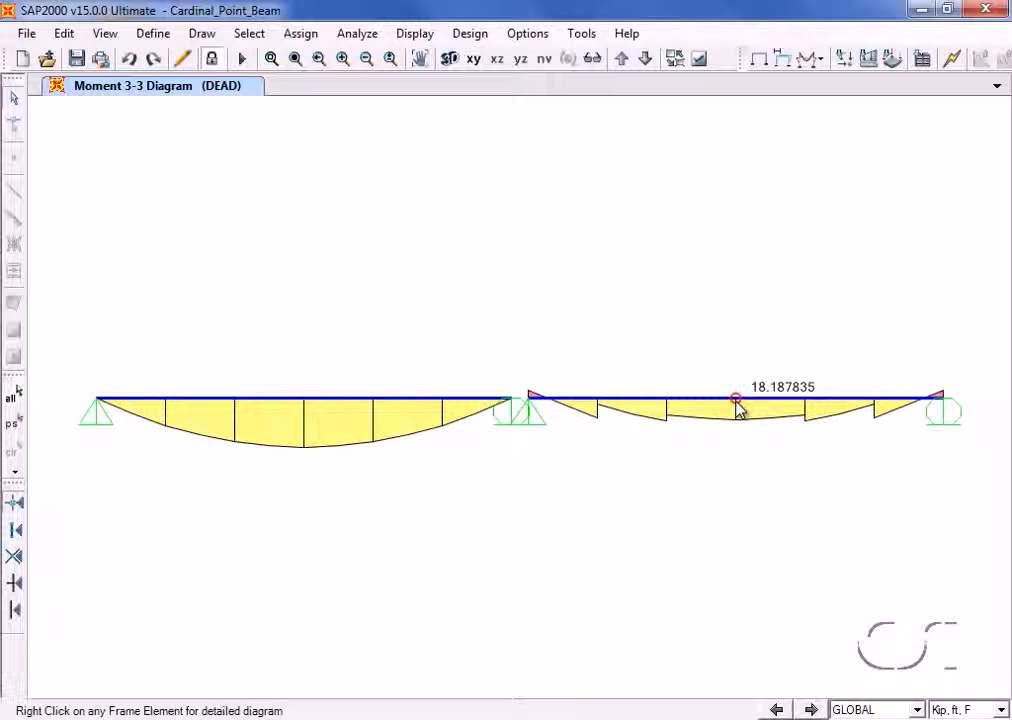
# Display the shell resultant force F11 contours for the DEAD case on both slabs in the 3-D view.
pyautogui.click(450, 59)
pyautogui.click(414, 36)
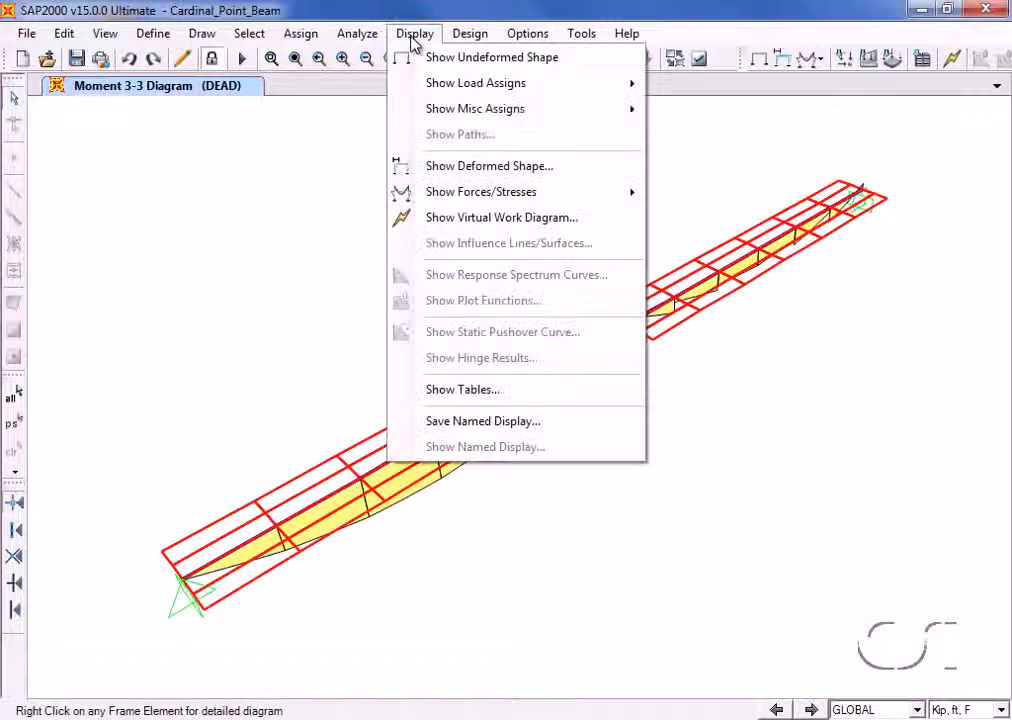
pyautogui.moveTo(438, 196)
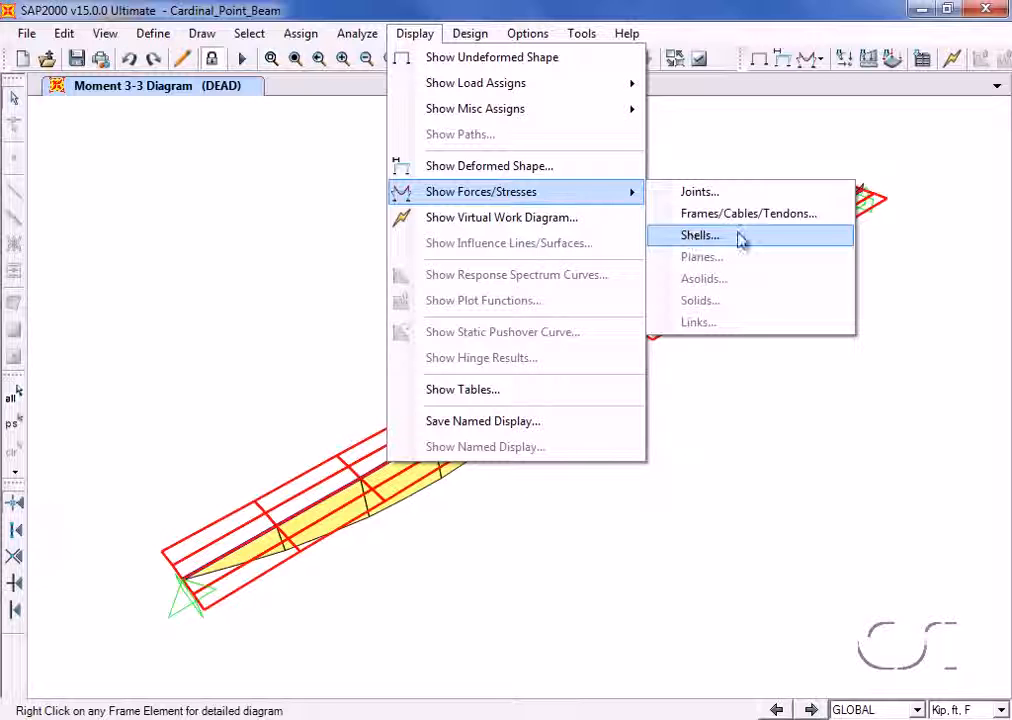
pyautogui.click(697, 238)
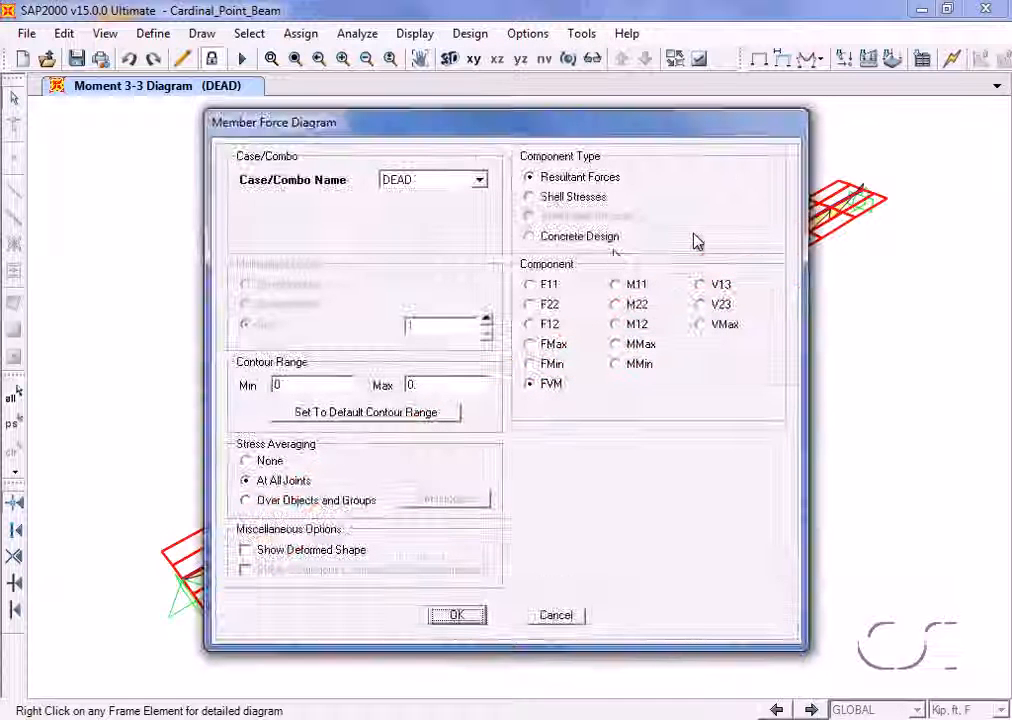
pyautogui.click(548, 288)
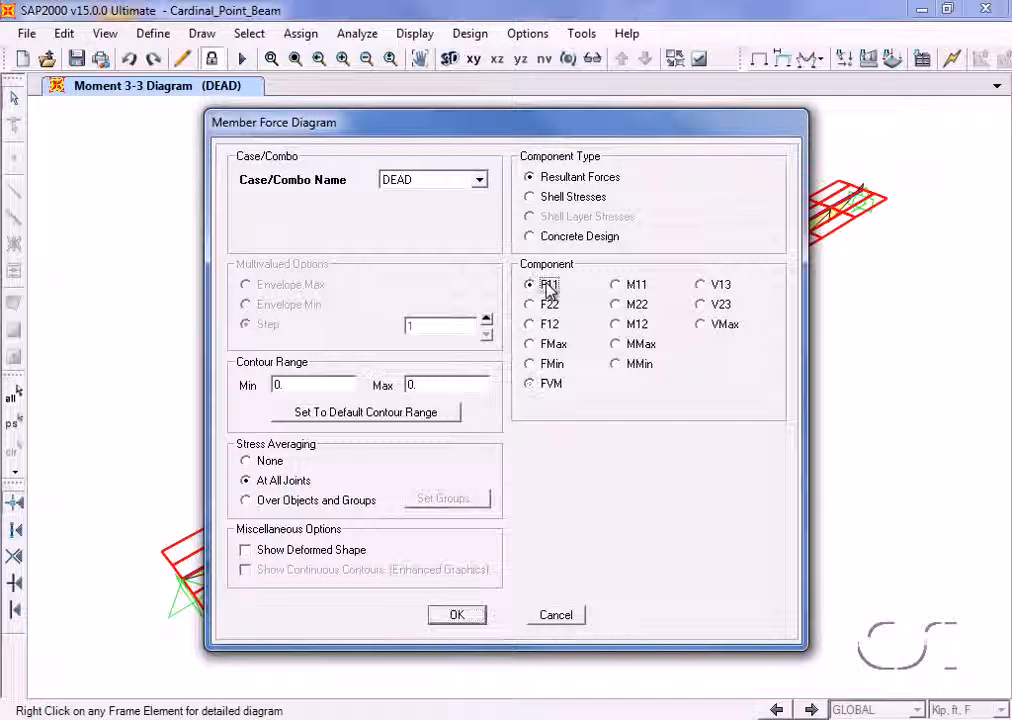
pyautogui.click(457, 617)
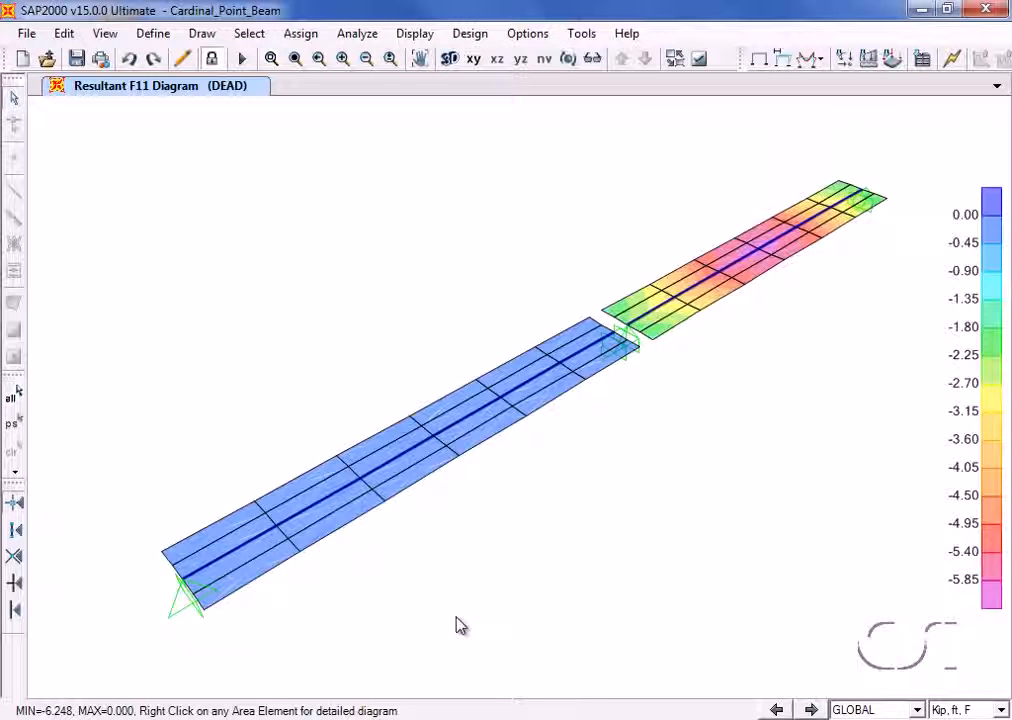